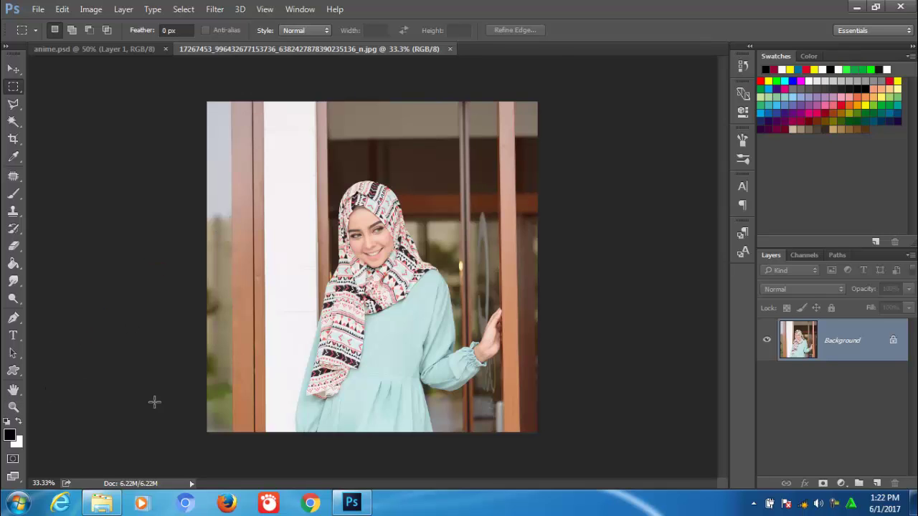
Zoom in on the hijab portrait from 33.3% to 66.7%.
{"action": "left_click", "coordinate": [13, 407]}
{"action": "left_click_drag", "start_coordinate": [364, 301], "coordinate": [406, 265]}
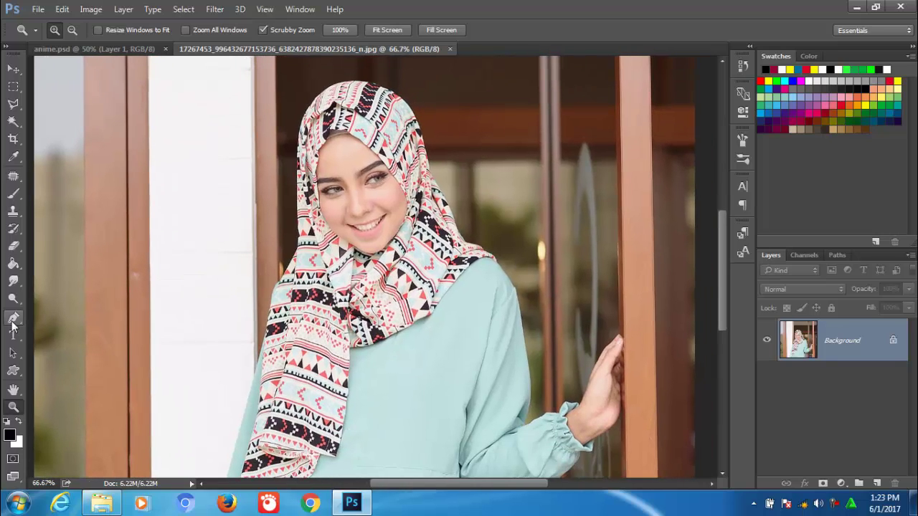
At 200% zoom, start a Pen path at the scarf's lower edge and trace up across its top.
{"action": "left_click", "coordinate": [13, 318]}
{"action": "key", "text": "ctrl+plus"}
{"action": "key", "text": "ctrl+plus"}
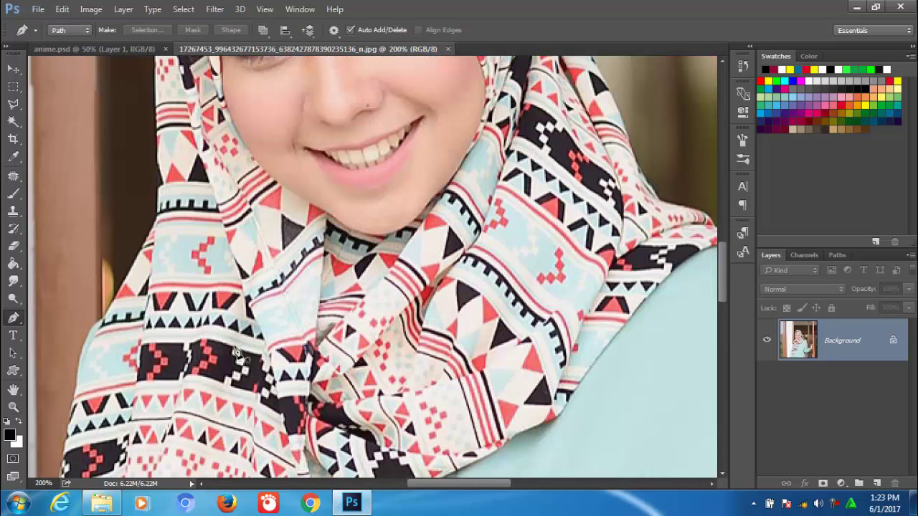
{"action": "left_click_drag", "start_coordinate": [234, 346], "coordinate": [492, 228]}
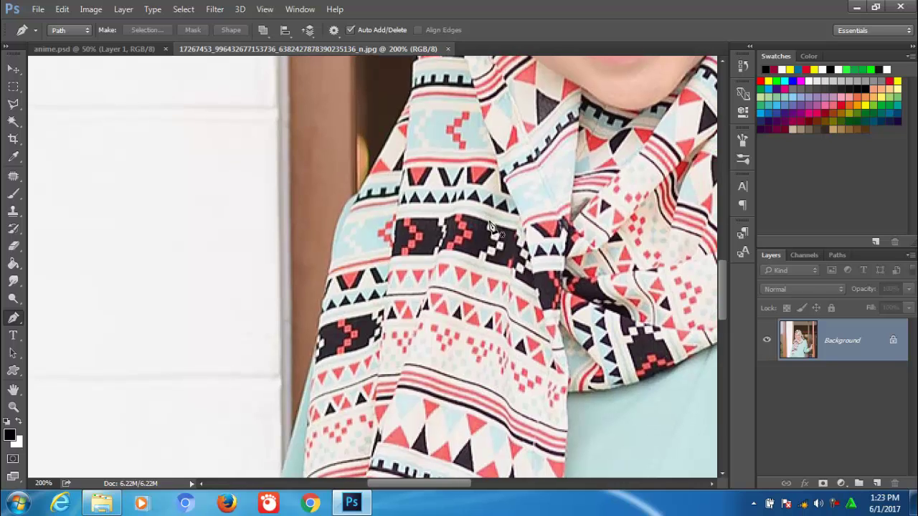
{"action": "left_click", "coordinate": [290, 445]}
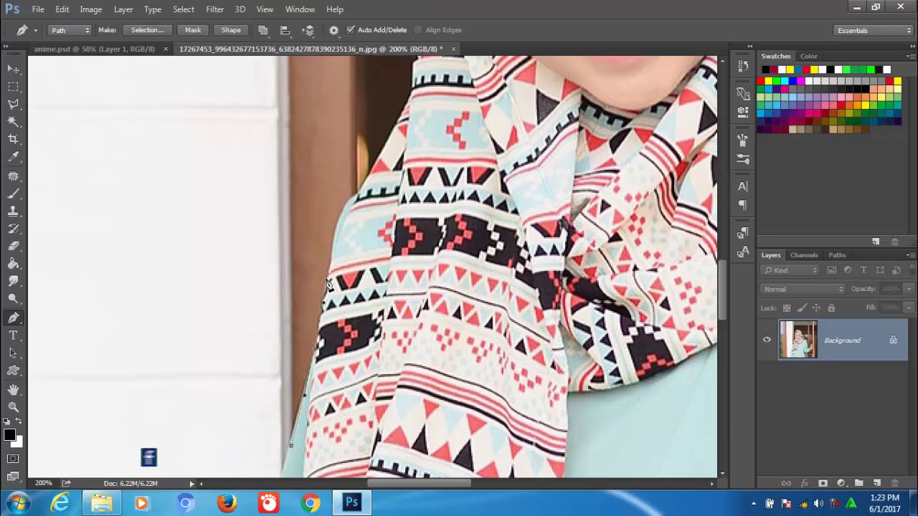
{"action": "left_click", "coordinate": [361, 194]}
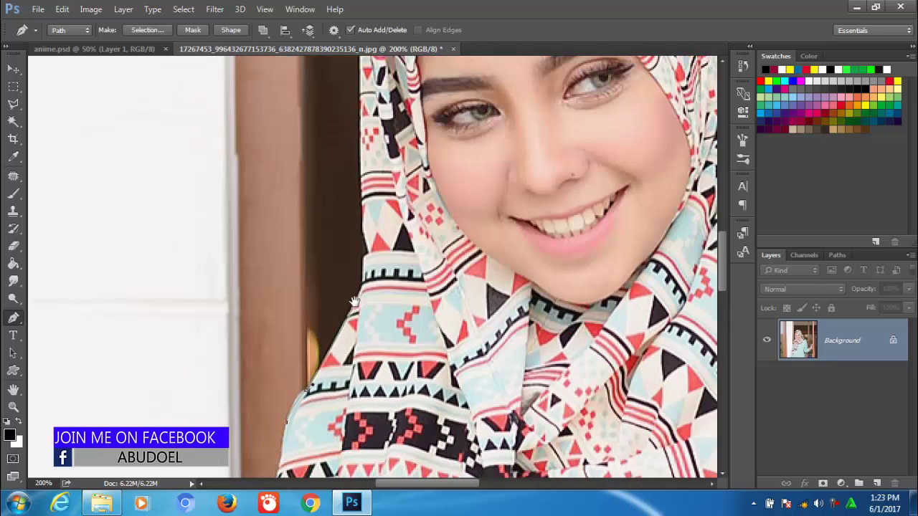
{"action": "left_click_drag", "start_coordinate": [407, 122], "coordinate": [357, 323]}
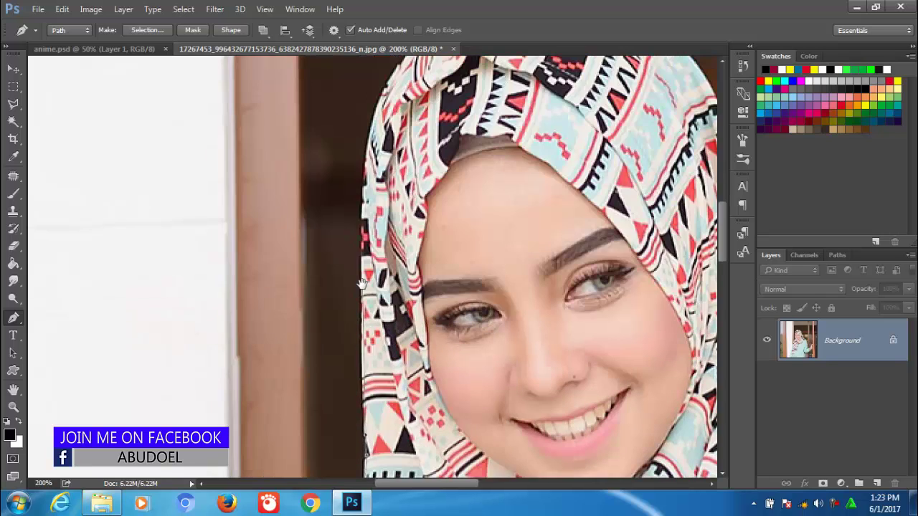
{"action": "left_click_drag", "start_coordinate": [362, 86], "coordinate": [306, 441]}
{"action": "left_click", "coordinate": [289, 260]}
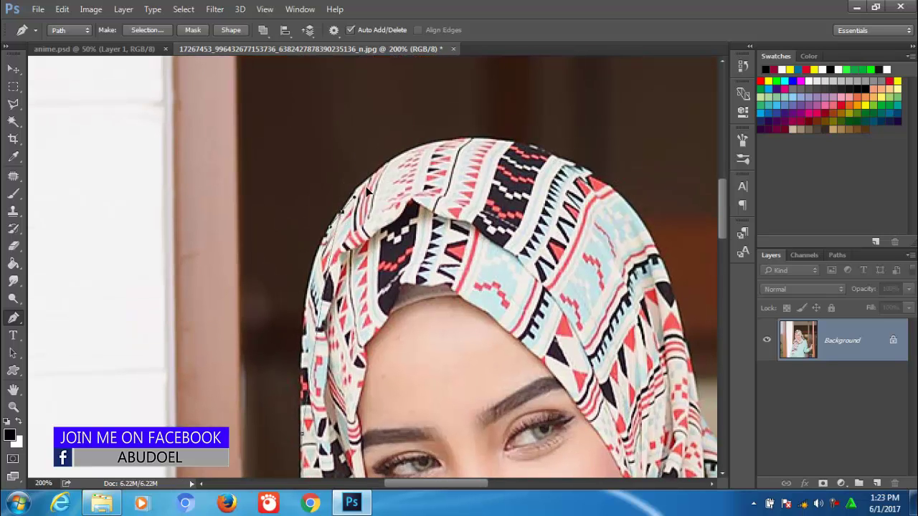
{"action": "left_click", "coordinate": [397, 145]}
{"action": "left_click", "coordinate": [494, 138]}
{"action": "left_click_drag", "start_coordinate": [590, 136], "coordinate": [590, 138]}
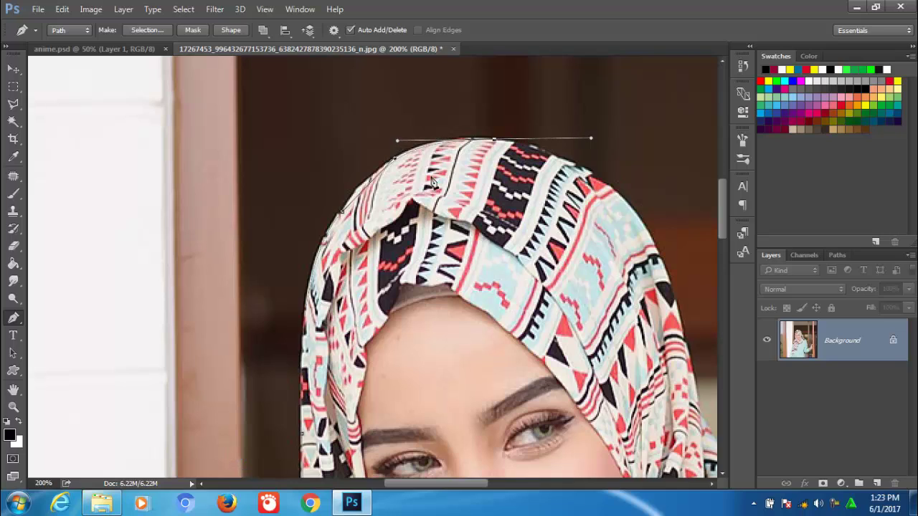
Continue the path down the scarf's right edge toward the shoulder.
{"action": "left_click", "coordinate": [621, 198]}
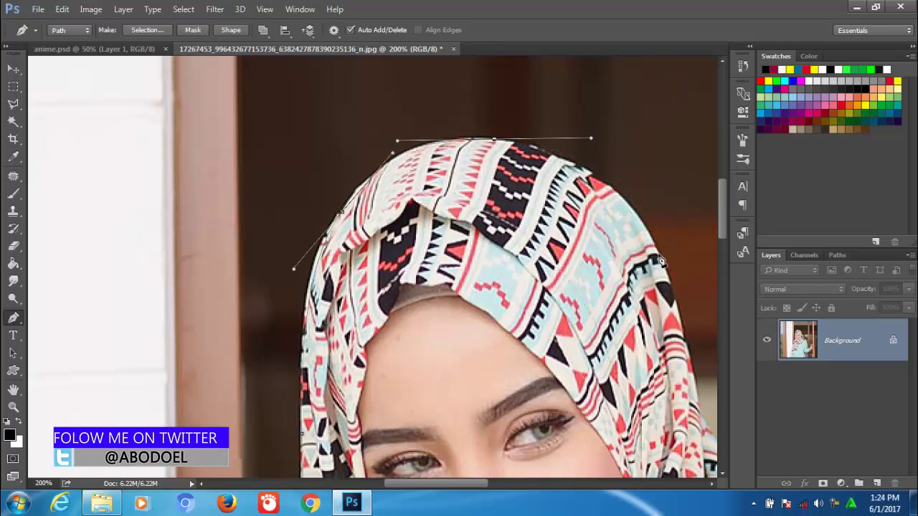
{"action": "left_click", "coordinate": [669, 278]}
{"action": "left_click_drag", "start_coordinate": [669, 278], "coordinate": [675, 296]}
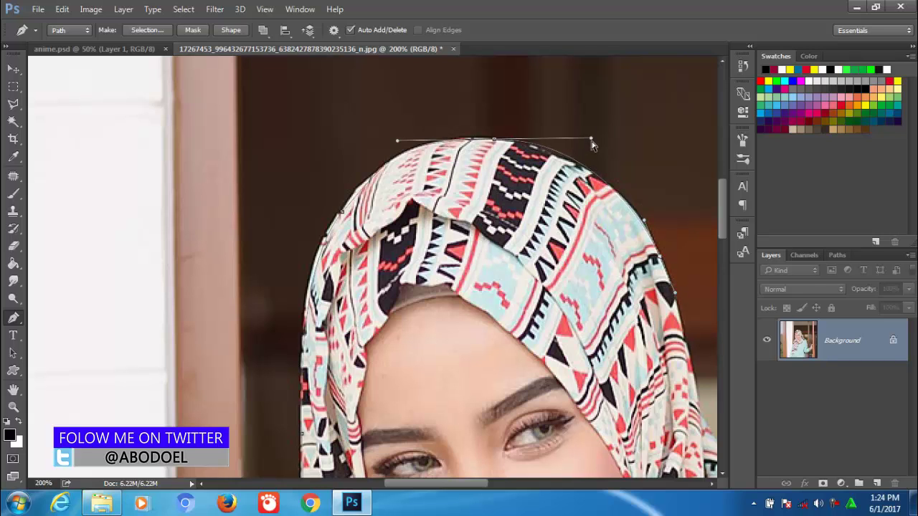
{"action": "scroll", "coordinate": [694, 250], "scroll_direction": "down", "scroll_amount": 3}
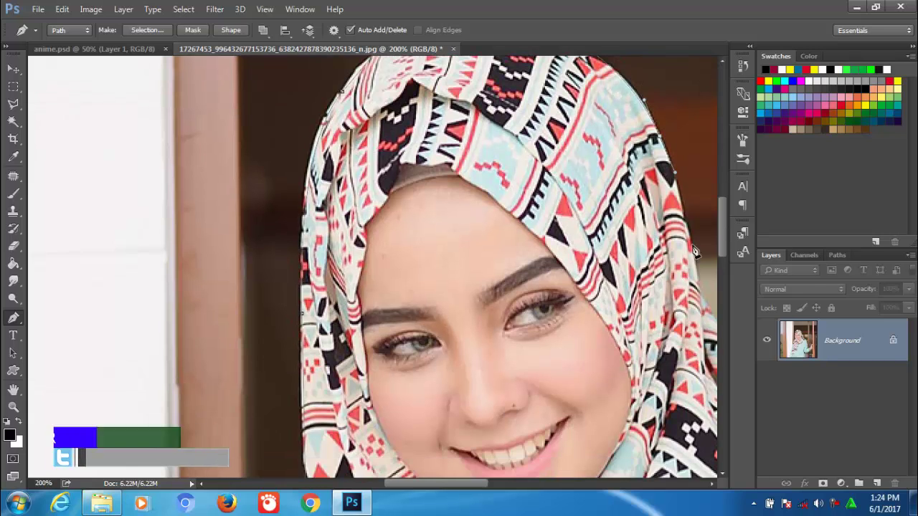
{"action": "left_click_drag", "start_coordinate": [692, 258], "coordinate": [402, 237]}
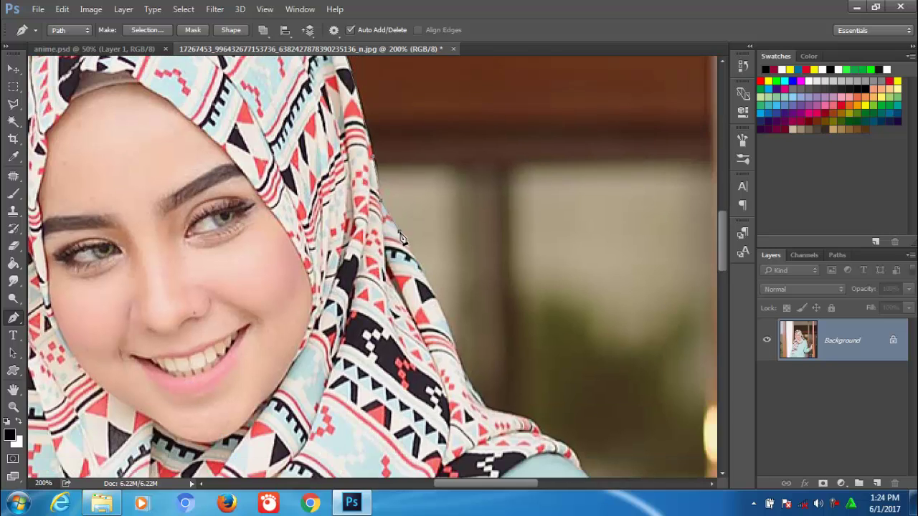
{"action": "left_click", "coordinate": [444, 319]}
{"action": "left_click", "coordinate": [463, 378]}
{"action": "left_click", "coordinate": [479, 400]}
{"action": "left_click", "coordinate": [502, 414]}
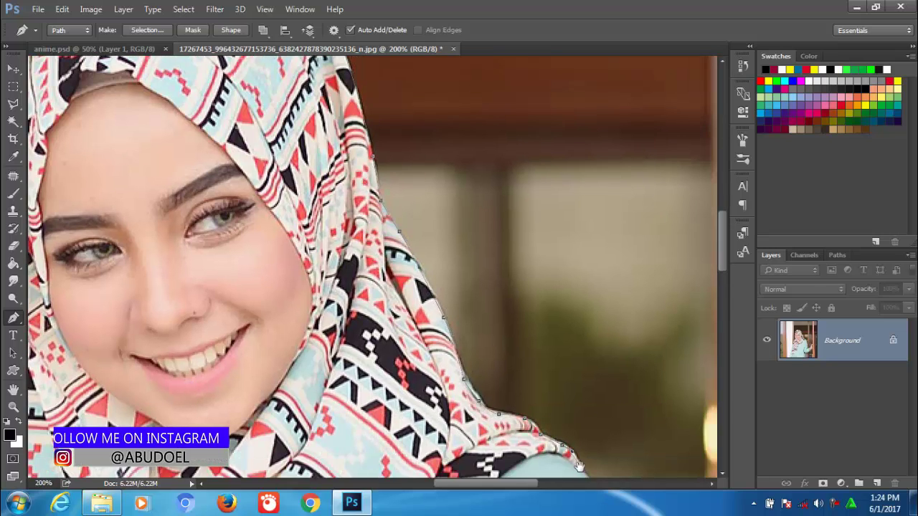
Extend the path down the shoulder and arm edge, then fit the photo on screen.
{"action": "left_click_drag", "start_coordinate": [534, 429], "coordinate": [500, 212]}
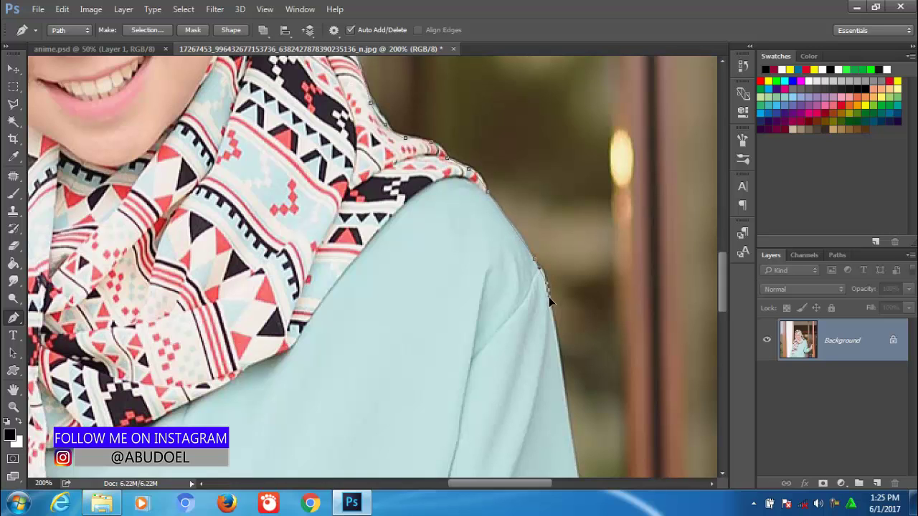
{"action": "left_click_drag", "start_coordinate": [551, 309], "coordinate": [487, 106]}
{"action": "left_click", "coordinate": [496, 187]}
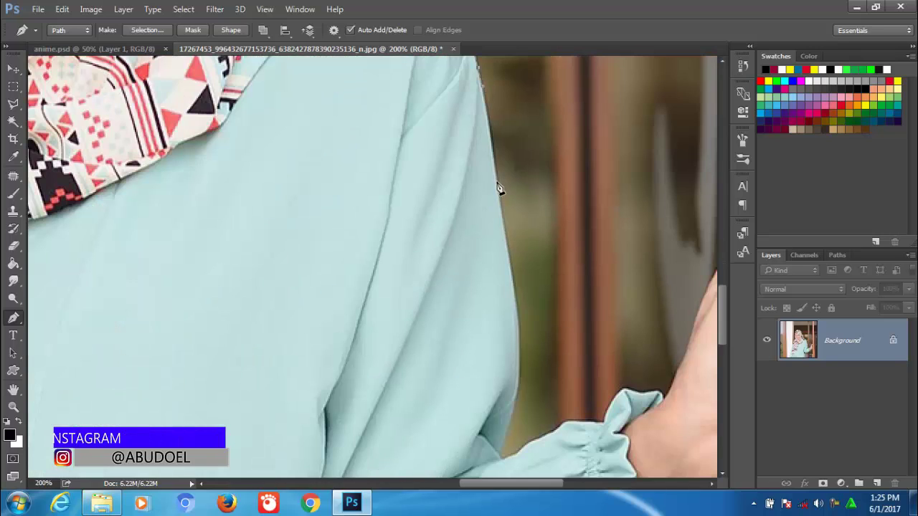
{"action": "left_click", "coordinate": [513, 292]}
{"action": "left_click", "coordinate": [518, 373]}
{"action": "left_click", "coordinate": [510, 419]}
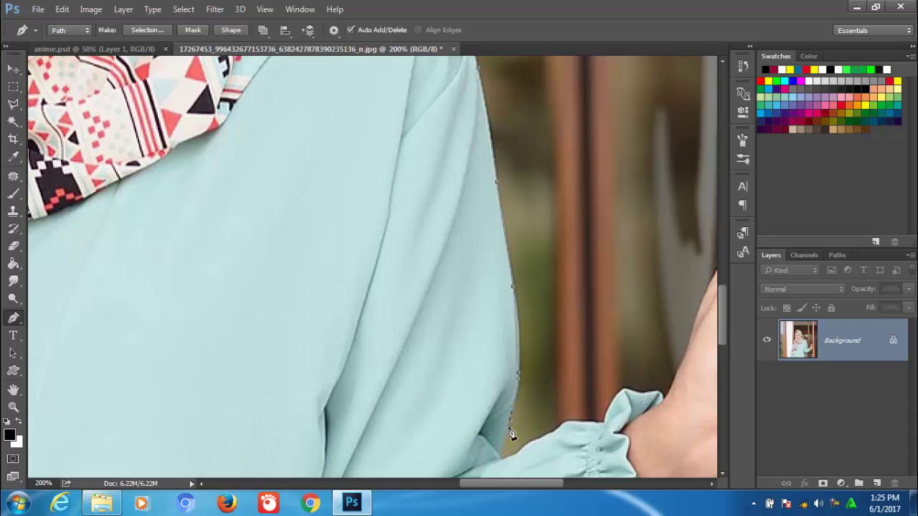
{"action": "key", "text": "ctrl+0"}
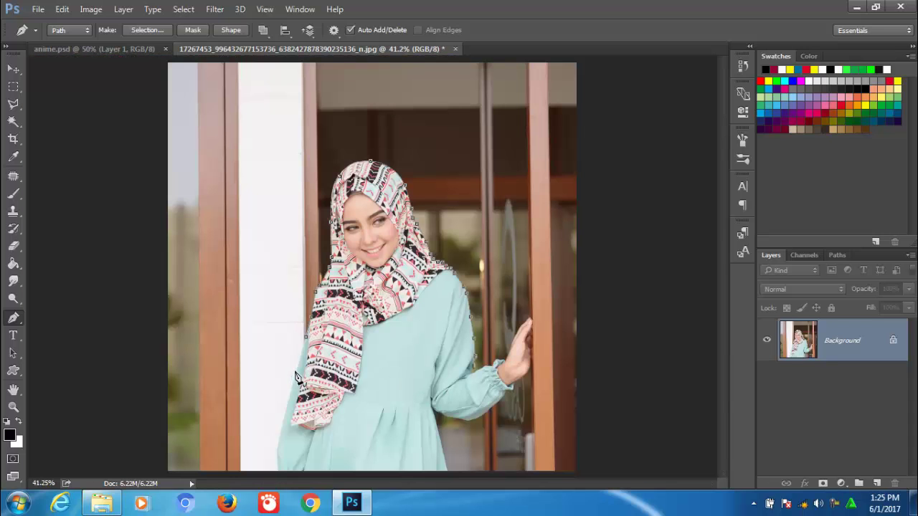
Close the outline, turn it into a selection, copy the woman to Layer 1 and hide Background.
{"action": "left_click", "coordinate": [296, 371]}
{"action": "right_click", "coordinate": [373, 305]}
{"action": "left_click", "coordinate": [426, 201]}
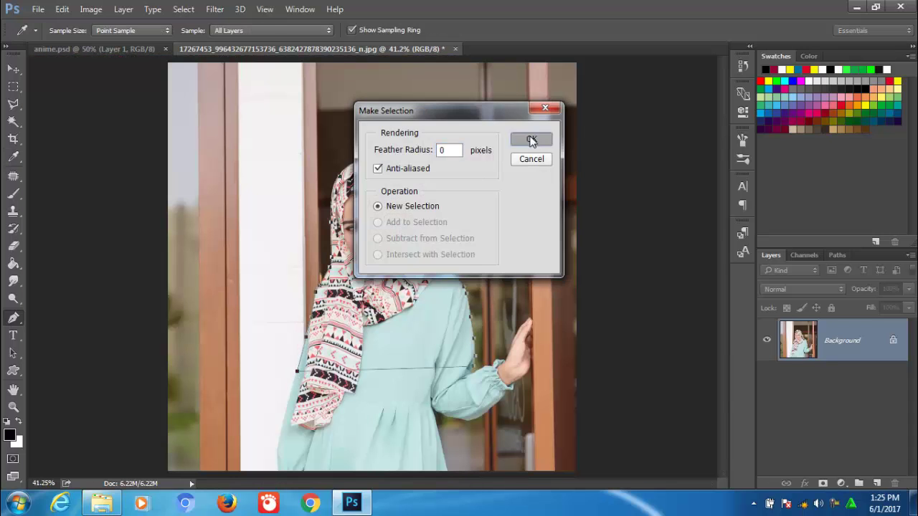
{"action": "left_click", "coordinate": [530, 137]}
{"action": "key", "text": "ctrl+j"}
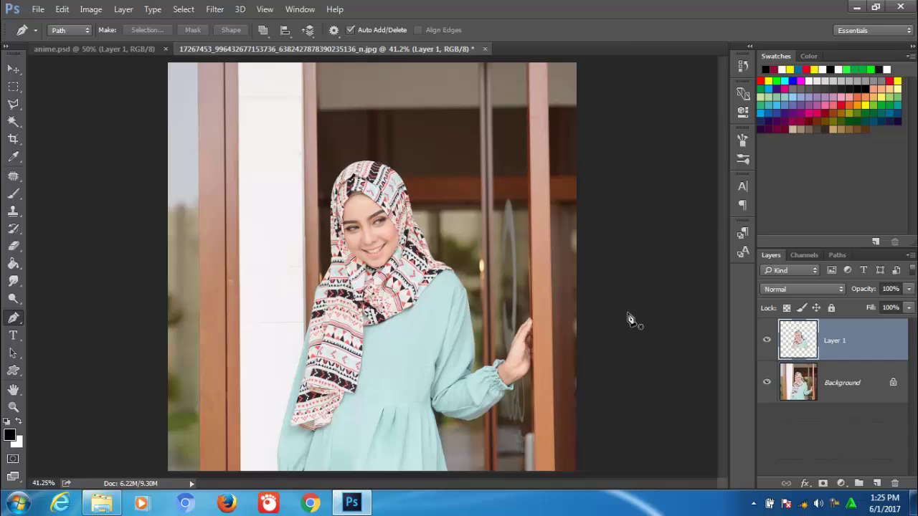
{"action": "left_click", "coordinate": [767, 385]}
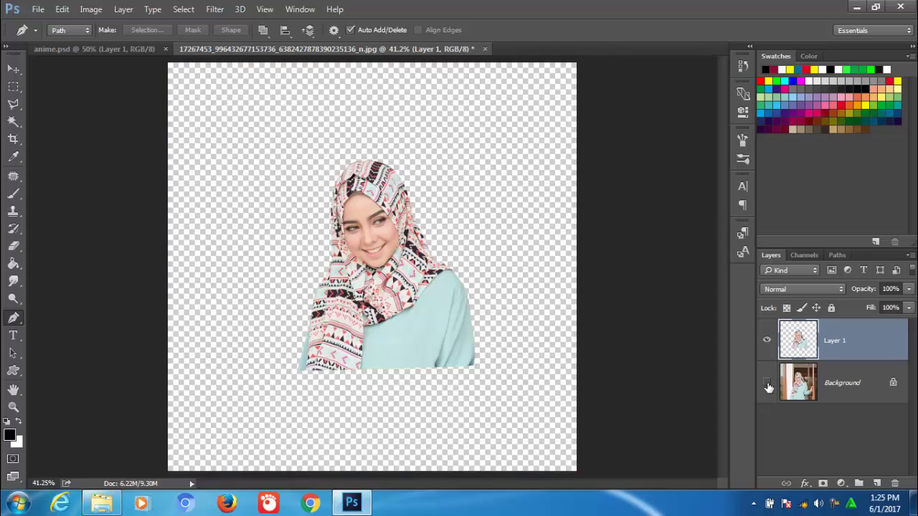
Create a white 1280 × 720 px document at 300 ppi, Untitled-1.
{"action": "left_click", "coordinate": [39, 10]}
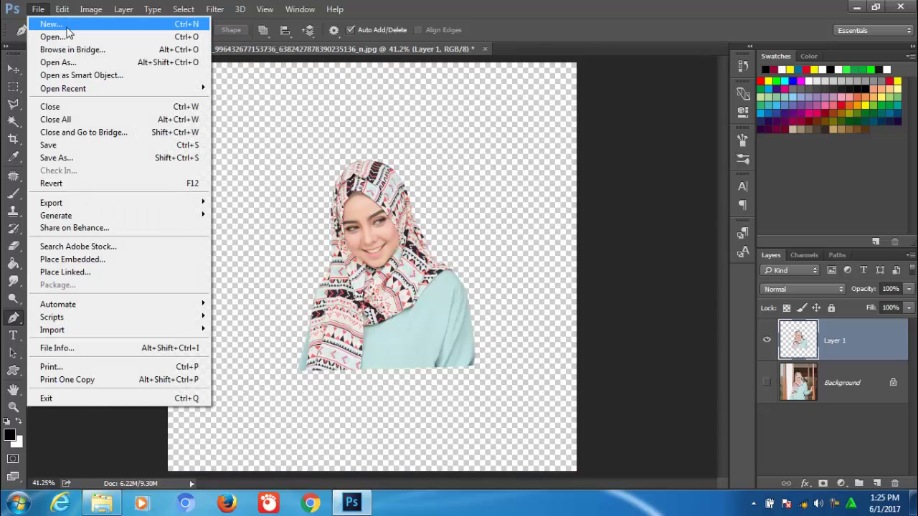
{"action": "key", "text": "Escape"}
{"action": "key", "text": "ctrl+n"}
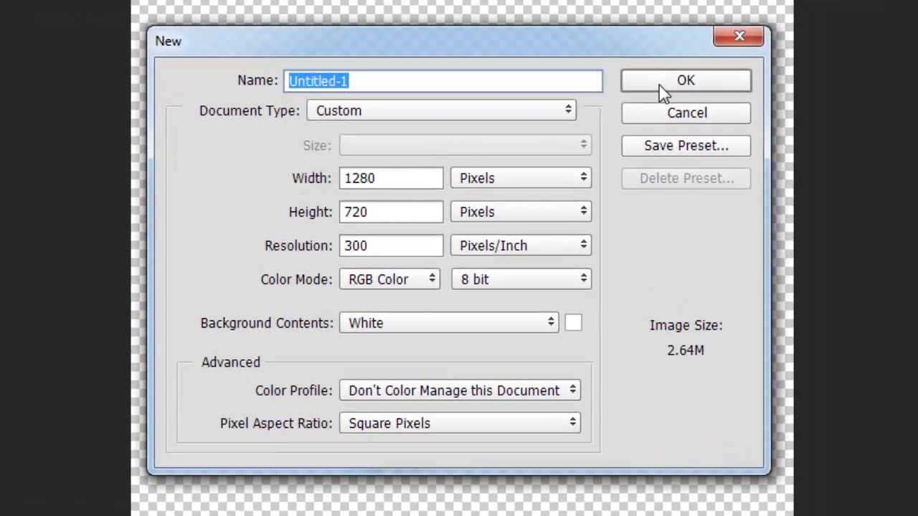
{"action": "left_click", "coordinate": [660, 85]}
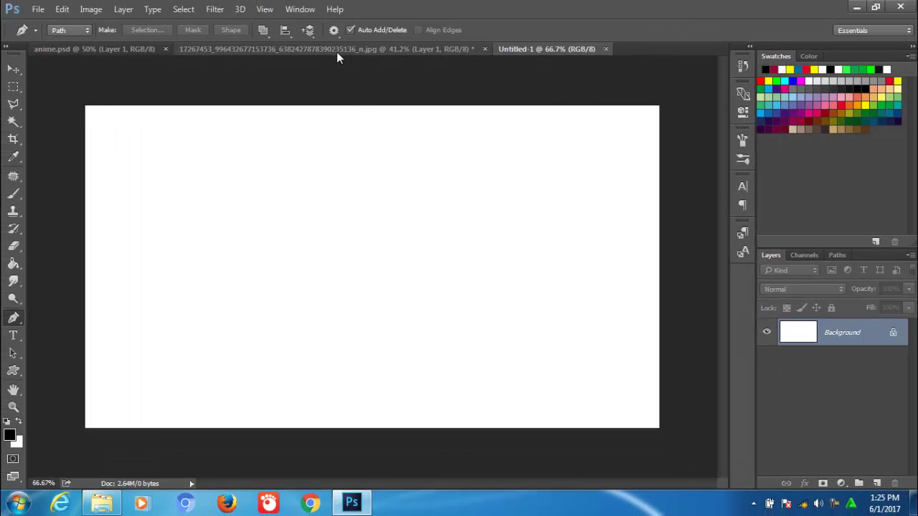
{"action": "left_click", "coordinate": [337, 51]}
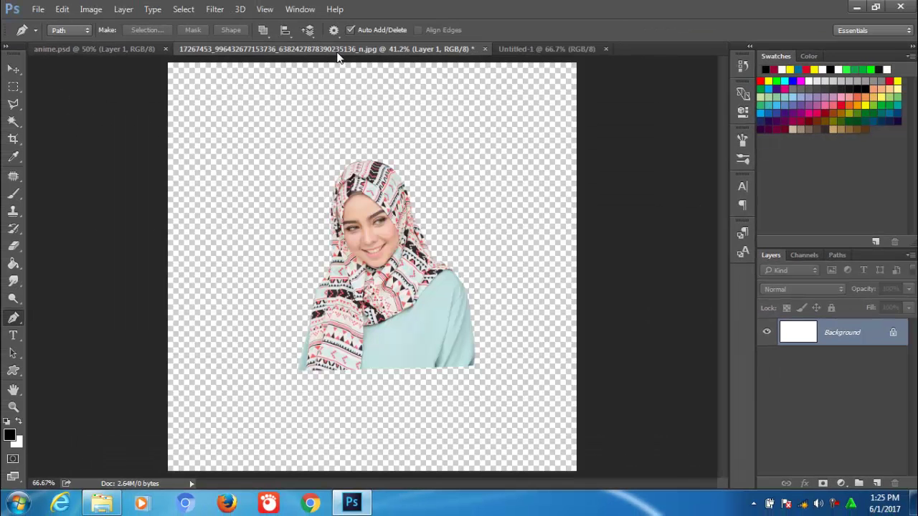
{"action": "left_click", "coordinate": [541, 53]}
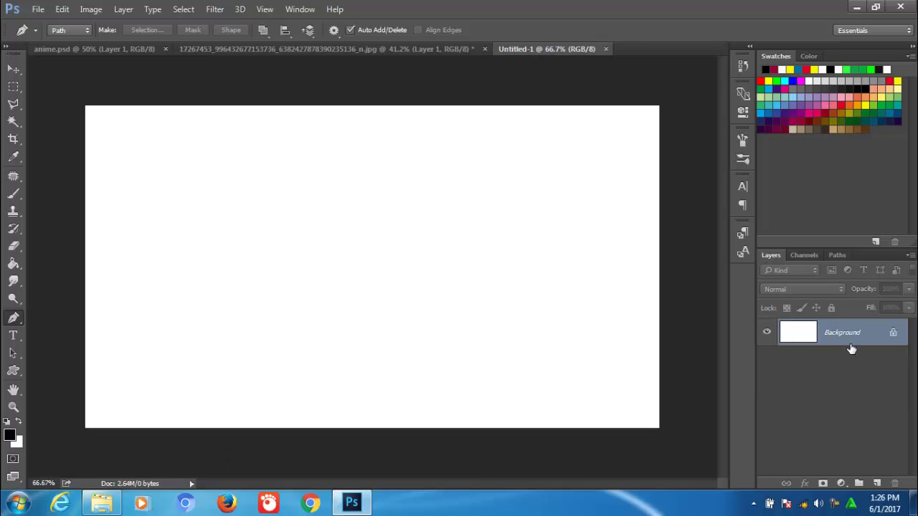
Drag the cut-out woman from the JPG document into Untitled-1 as Layer 1.
{"action": "left_click", "coordinate": [322, 49]}
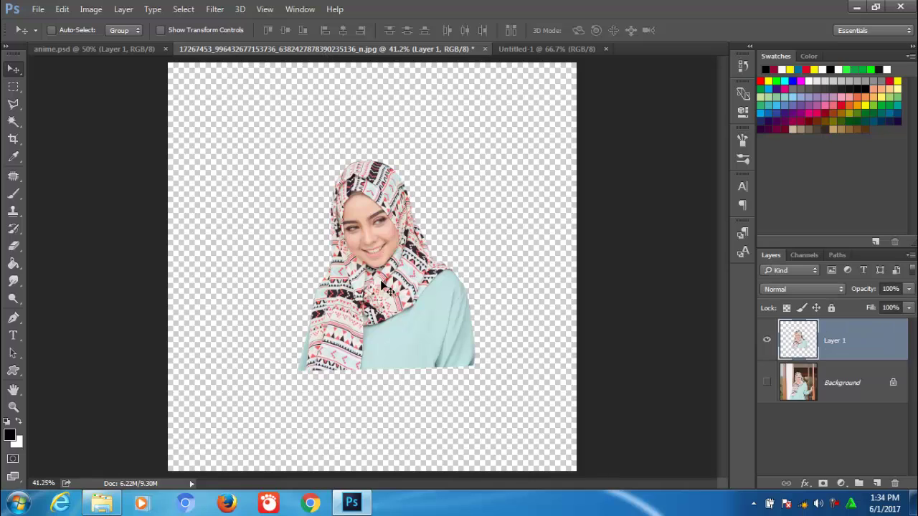
{"action": "mouse_move", "coordinate": [388, 289]}
{"action": "left_mouse_down"}
{"action": "mouse_move", "coordinate": [541, 113]}
{"action": "mouse_move", "coordinate": [545, 65]}
{"action": "mouse_move", "coordinate": [556, 52]}
{"action": "mouse_move", "coordinate": [358, 308]}
{"action": "mouse_move", "coordinate": [396, 312]}
{"action": "mouse_move", "coordinate": [405, 274]}
{"action": "mouse_move", "coordinate": [423, 264]}
{"action": "mouse_move", "coordinate": [420, 284]}
{"action": "left_mouse_up"}
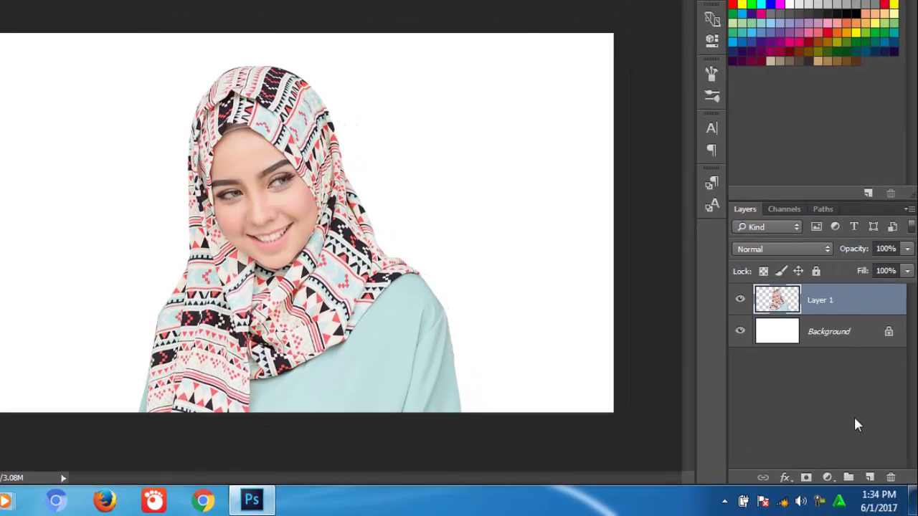
Add a Gradient Map adjustment layer using the dark-to-light green preset above Layer 1.
{"action": "left_click", "coordinate": [827, 478]}
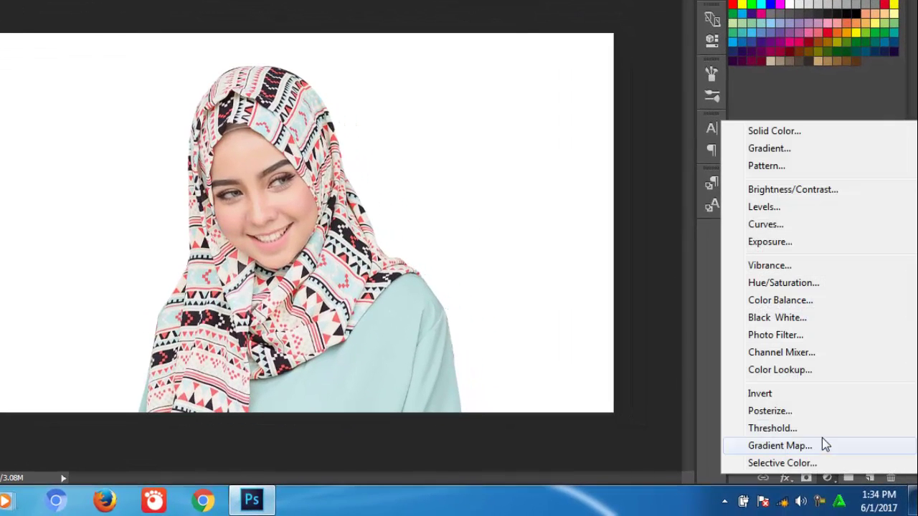
{"action": "left_click", "coordinate": [809, 447]}
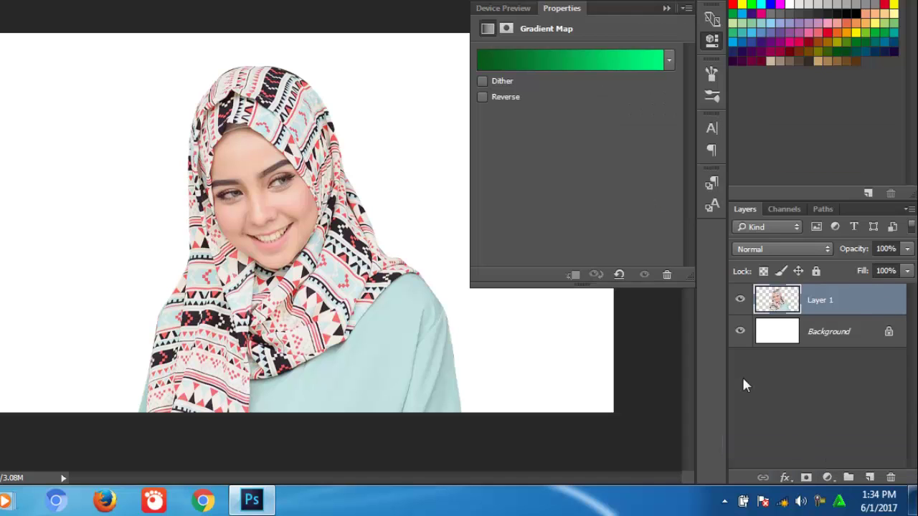
{"action": "left_click", "coordinate": [609, 60]}
{"action": "left_click", "coordinate": [600, 124]}
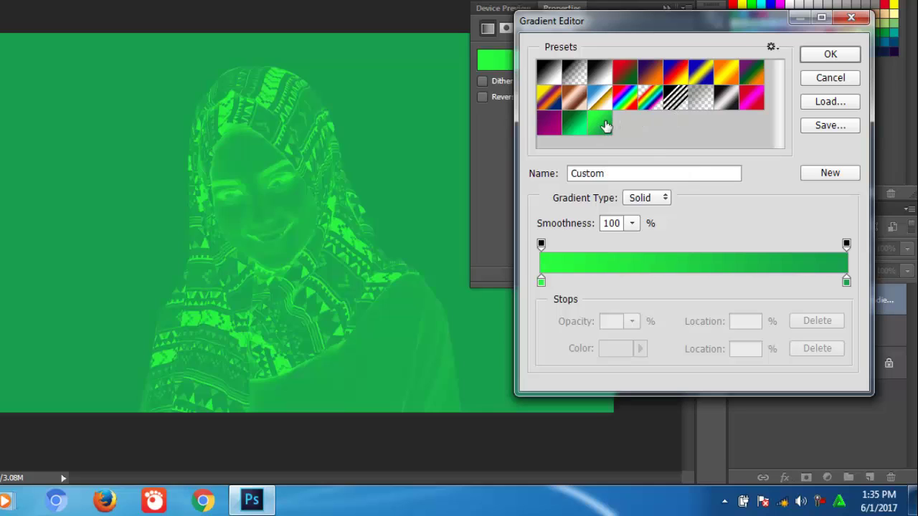
{"action": "left_click", "coordinate": [573, 132]}
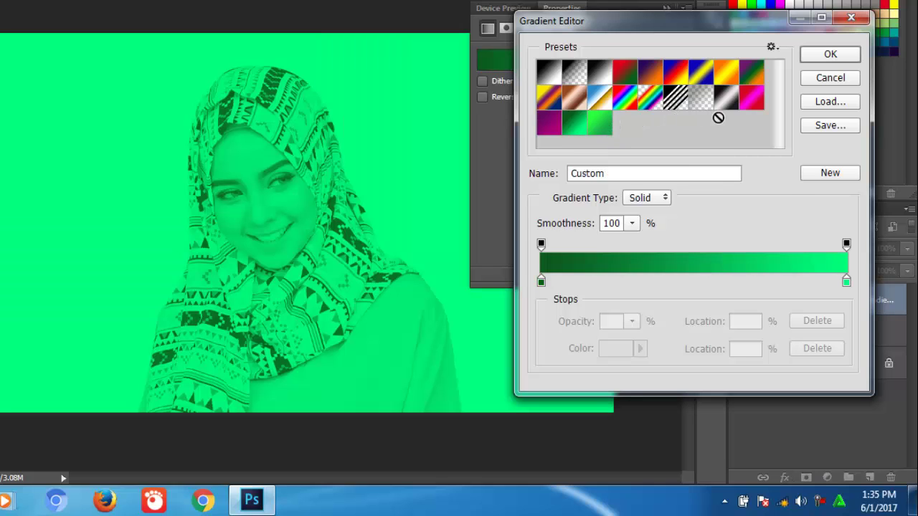
{"action": "left_click", "coordinate": [831, 56]}
{"action": "left_click", "coordinate": [664, 8]}
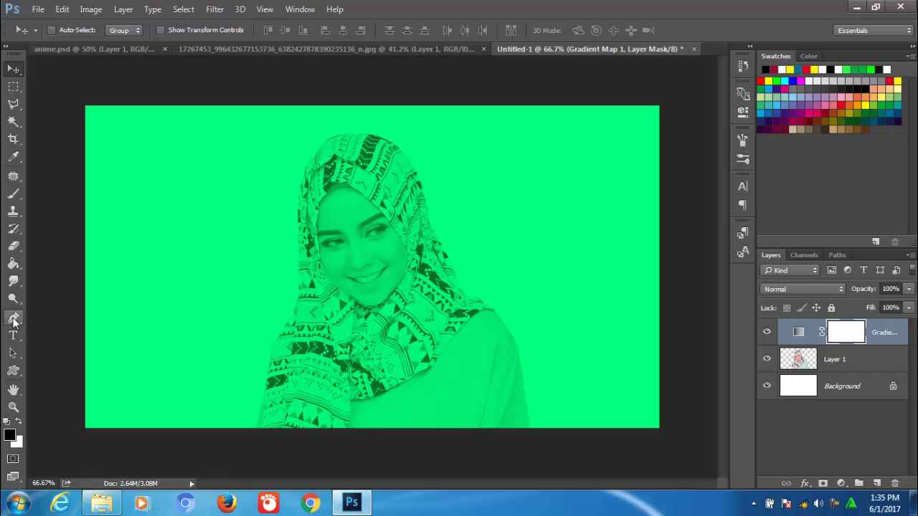
{"action": "left_click", "coordinate": [13, 320]}
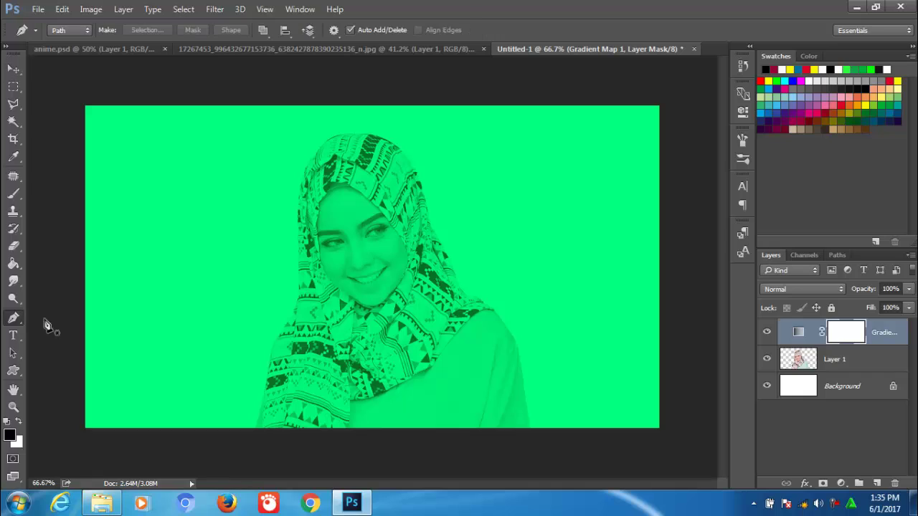
Draw a triangular path over the canvas's lower-right half and make it a selection with 0 feather.
{"action": "left_click", "coordinate": [665, 103]}
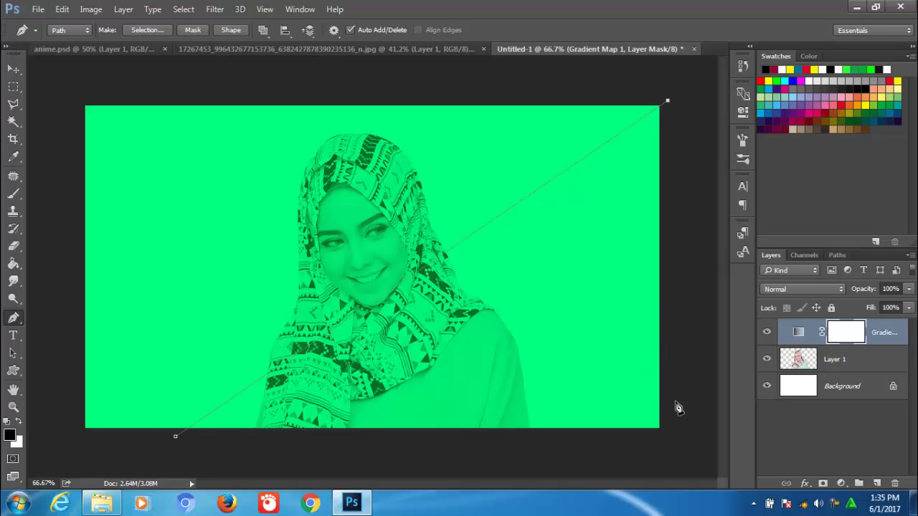
{"action": "left_click", "coordinate": [667, 437]}
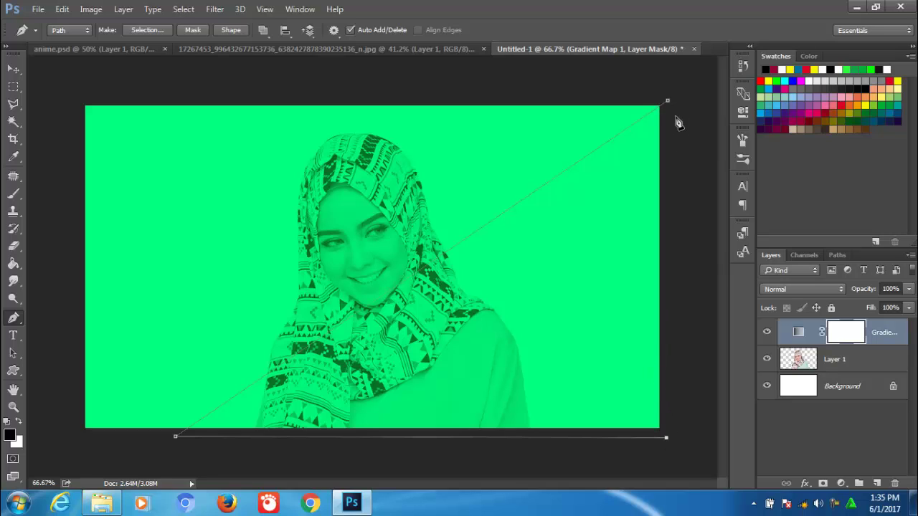
{"action": "left_click", "coordinate": [667, 102]}
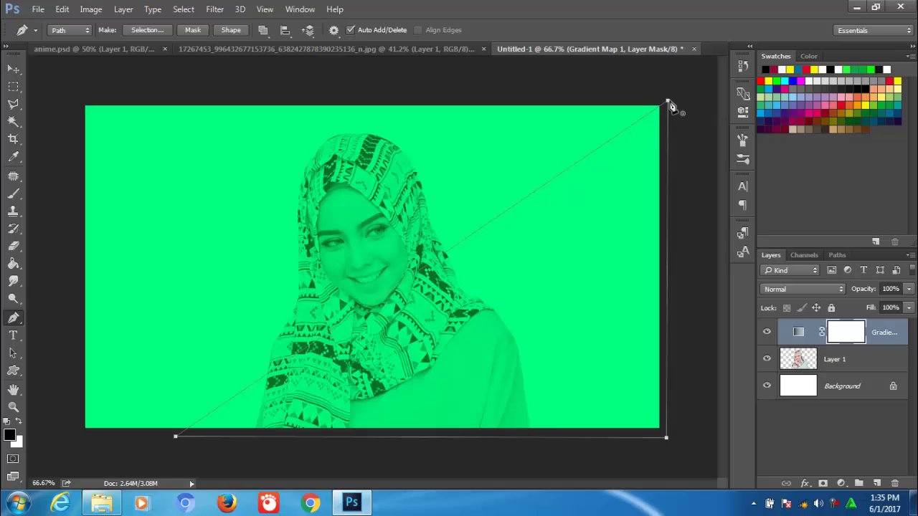
{"action": "right_click", "coordinate": [600, 198]}
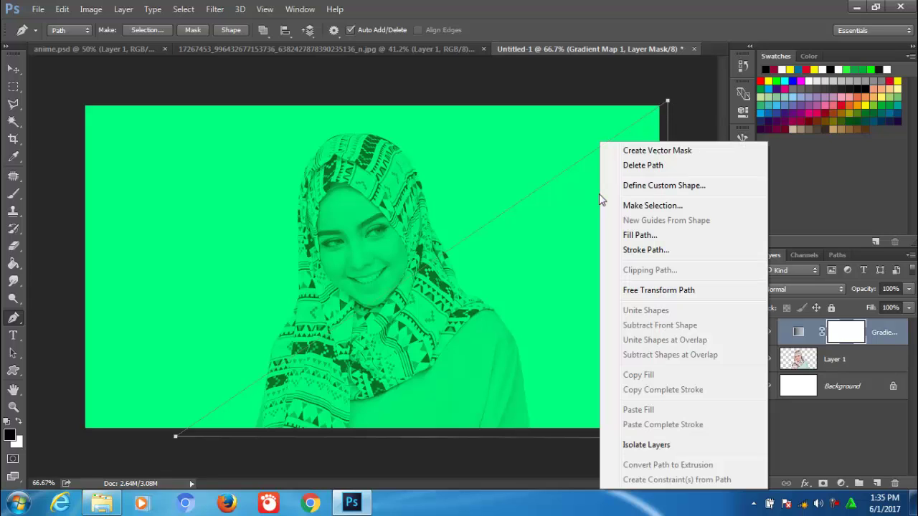
{"action": "left_click", "coordinate": [648, 206]}
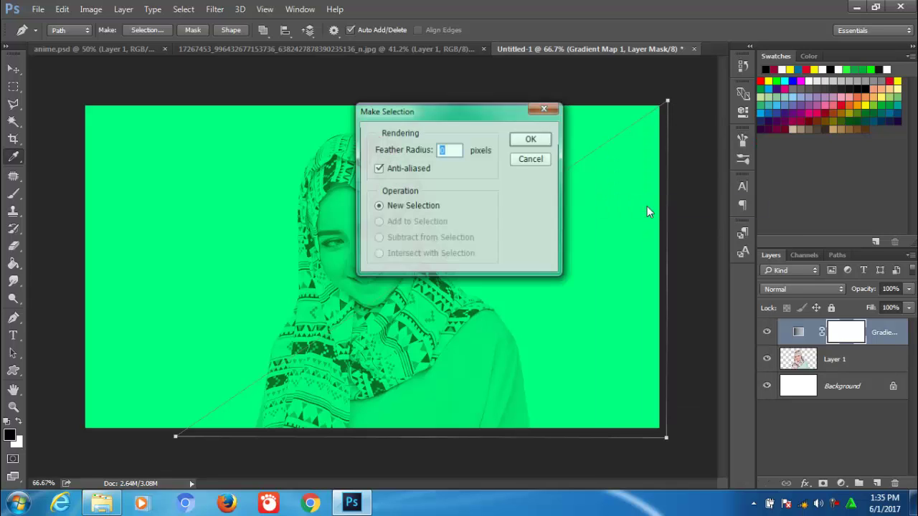
{"action": "left_click", "coordinate": [523, 141]}
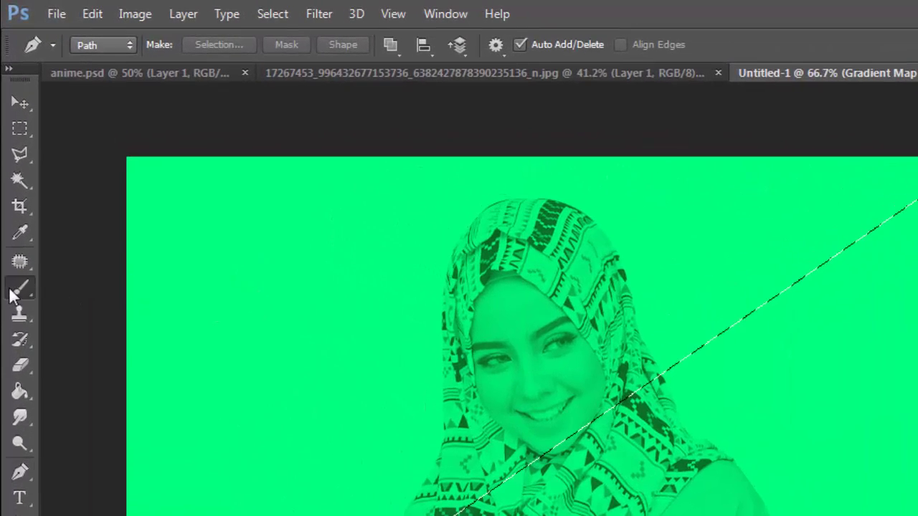
Brush the Gradient Map mask inside the triangle to reveal the original colours, then deselect.
{"action": "left_click", "coordinate": [14, 290]}
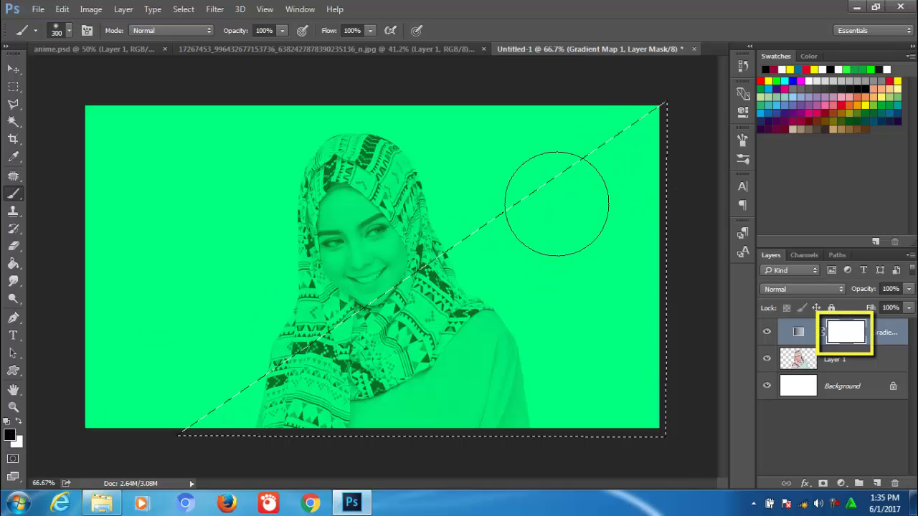
{"action": "left_click_drag", "start_coordinate": [557, 204], "coordinate": [543, 164]}
{"action": "mouse_move", "coordinate": [153, 440]}
{"action": "left_mouse_down"}
{"action": "mouse_move", "coordinate": [308, 380]}
{"action": "mouse_move", "coordinate": [266, 399]}
{"action": "mouse_move", "coordinate": [451, 368]}
{"action": "mouse_move", "coordinate": [604, 328]}
{"action": "mouse_move", "coordinate": [509, 342]}
{"action": "mouse_move", "coordinate": [389, 440]}
{"action": "mouse_move", "coordinate": [624, 266]}
{"action": "mouse_move", "coordinate": [598, 390]}
{"action": "left_mouse_up"}
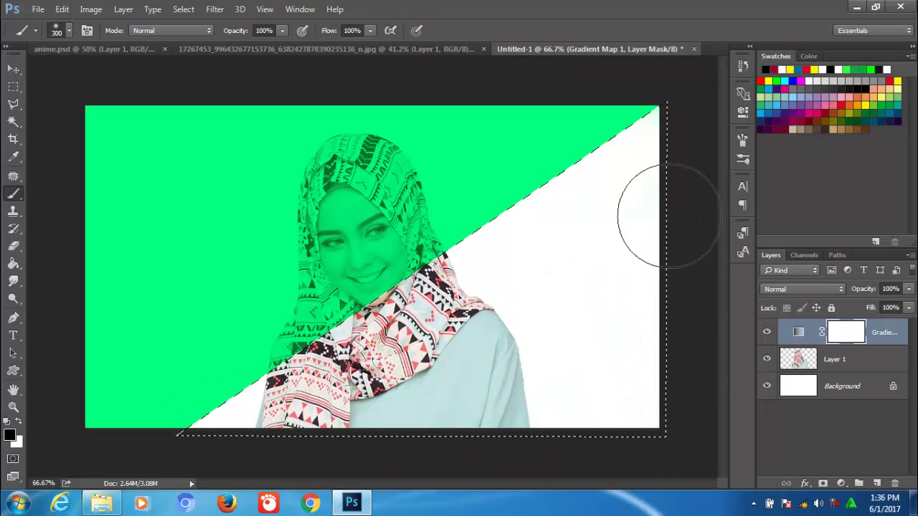
{"action": "mouse_move", "coordinate": [669, 216]}
{"action": "left_mouse_down"}
{"action": "mouse_move", "coordinate": [660, 127]}
{"action": "mouse_move", "coordinate": [164, 459]}
{"action": "mouse_move", "coordinate": [656, 263]}
{"action": "mouse_move", "coordinate": [638, 365]}
{"action": "left_mouse_up"}
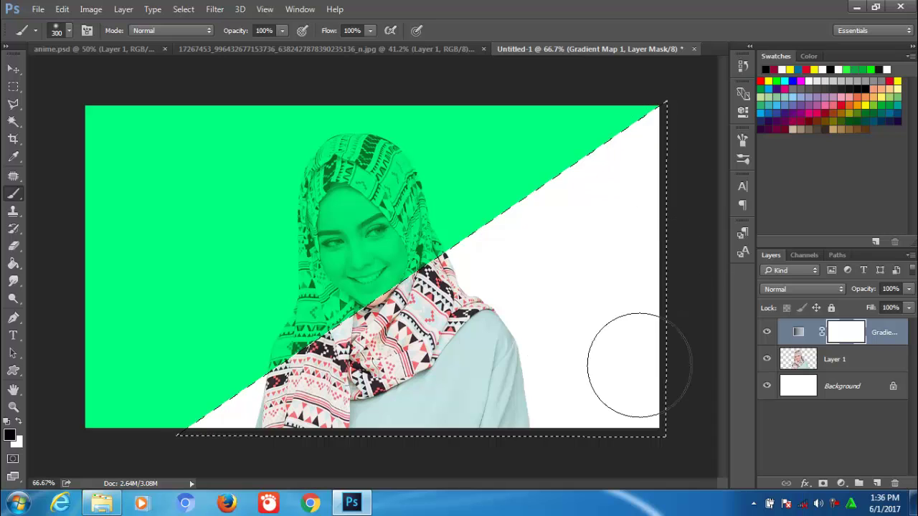
{"action": "key", "text": "ctrl+d"}
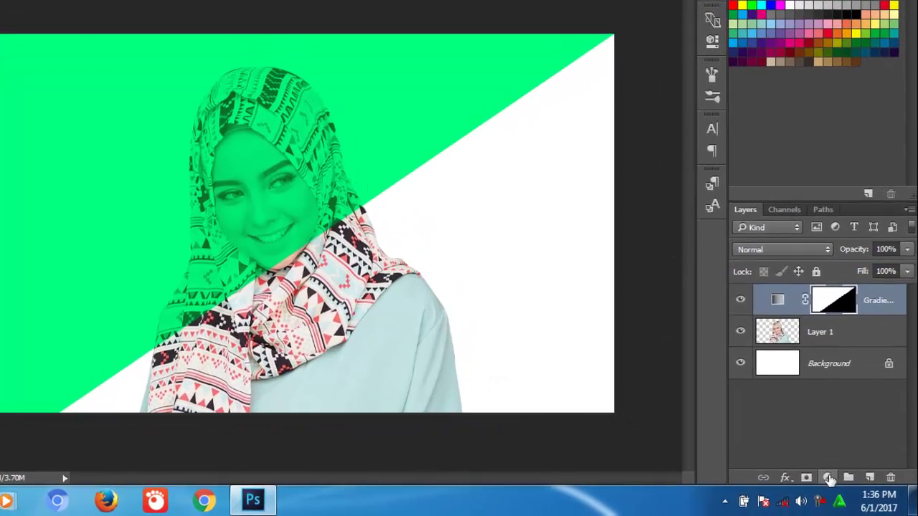
Add a second Gradient Map layer and set its dark stop to blue #1317ba.
{"action": "left_click", "coordinate": [842, 483]}
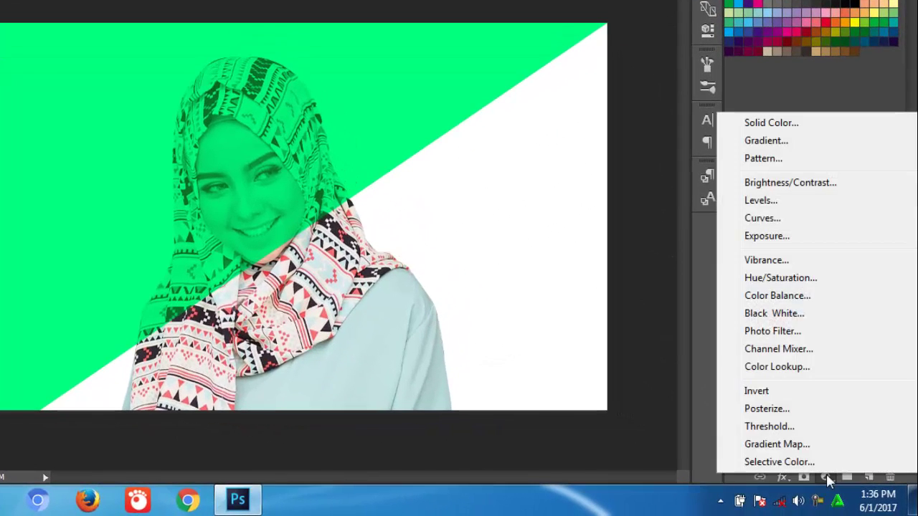
{"action": "left_click", "coordinate": [774, 444]}
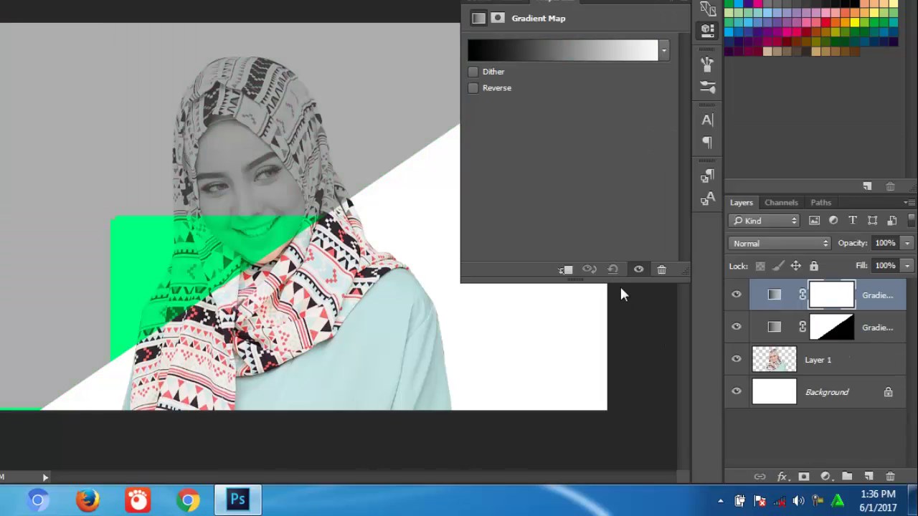
{"action": "left_click", "coordinate": [511, 51]}
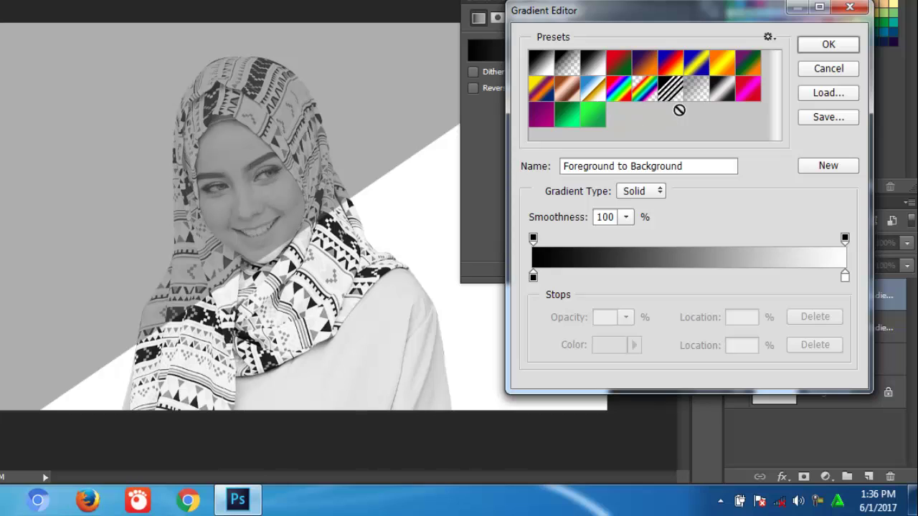
{"action": "left_click", "coordinate": [533, 278]}
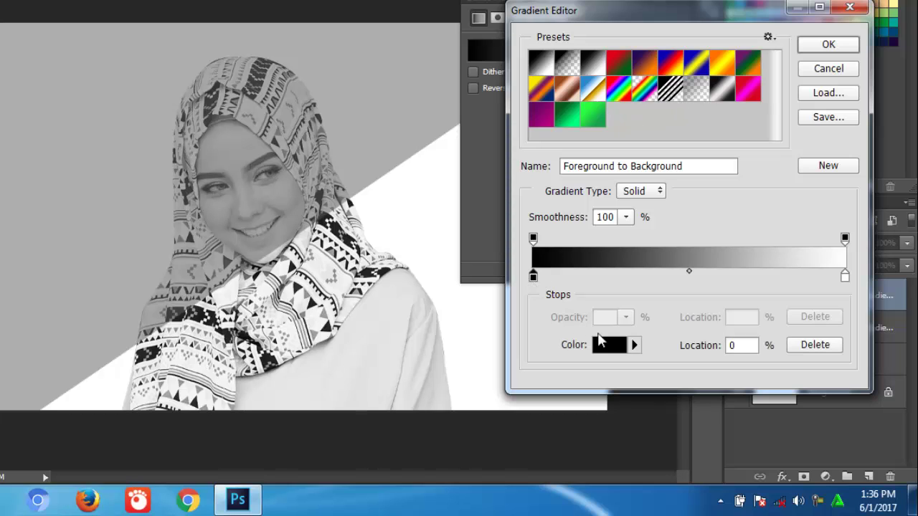
{"action": "left_click", "coordinate": [609, 346]}
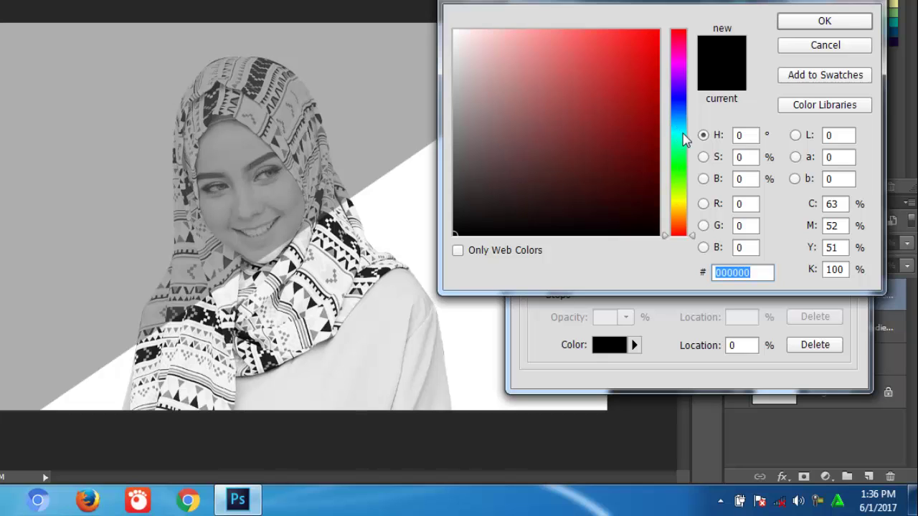
{"action": "left_click", "coordinate": [684, 105]}
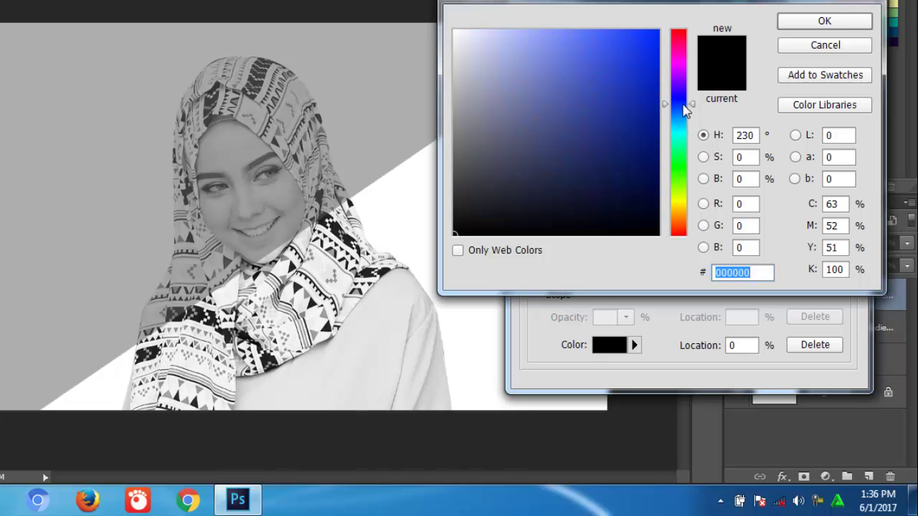
{"action": "left_click_drag", "start_coordinate": [684, 107], "coordinate": [683, 100]}
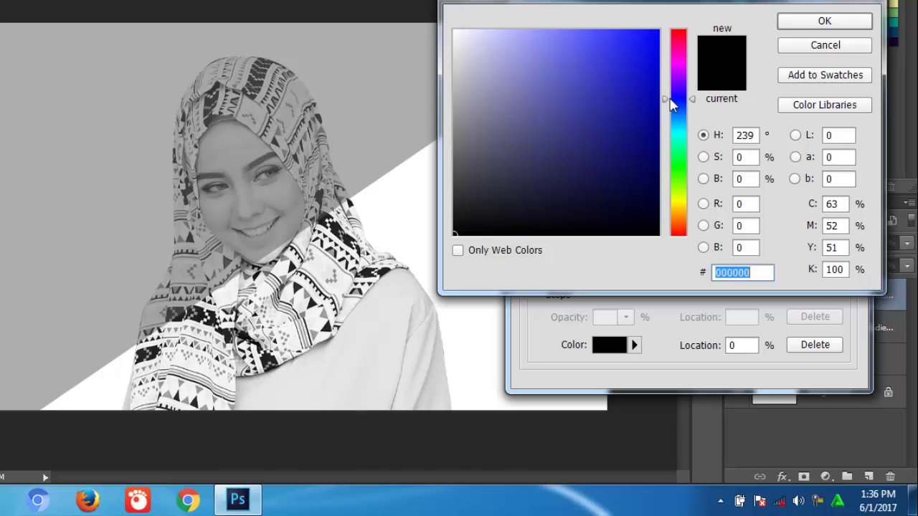
{"action": "left_click", "coordinate": [638, 67]}
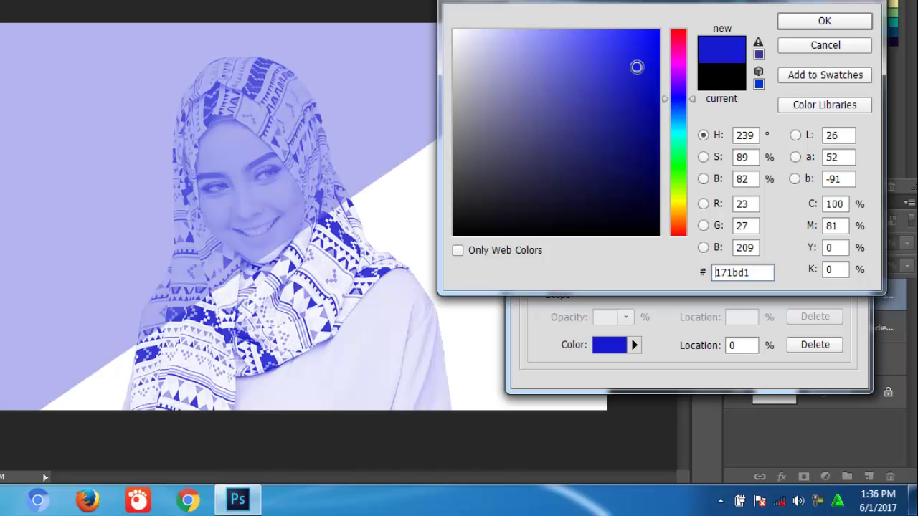
{"action": "mouse_move", "coordinate": [636, 68]}
{"action": "left_mouse_down"}
{"action": "mouse_move", "coordinate": [610, 106]}
{"action": "mouse_move", "coordinate": [613, 137]}
{"action": "mouse_move", "coordinate": [583, 123]}
{"action": "mouse_move", "coordinate": [623, 70]}
{"action": "mouse_move", "coordinate": [630, 65]}
{"action": "mouse_move", "coordinate": [638, 85]}
{"action": "left_mouse_up"}
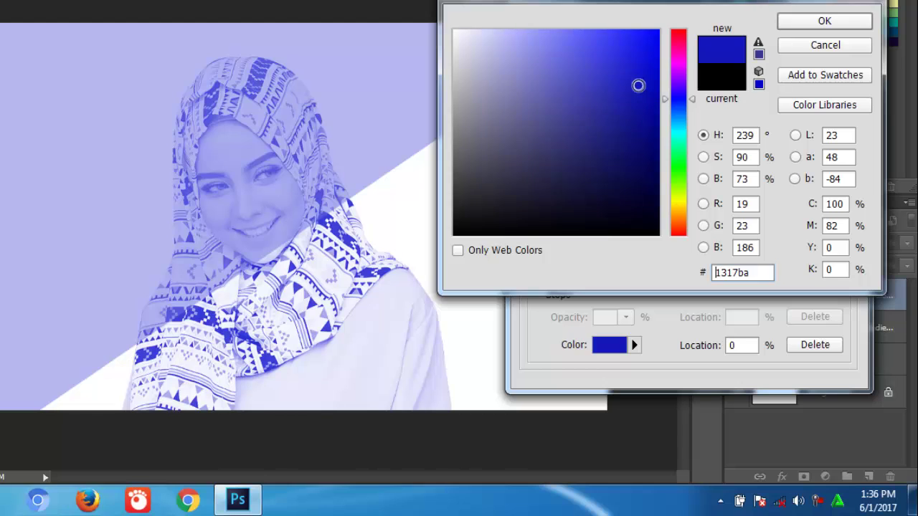
{"action": "left_click", "coordinate": [809, 26]}
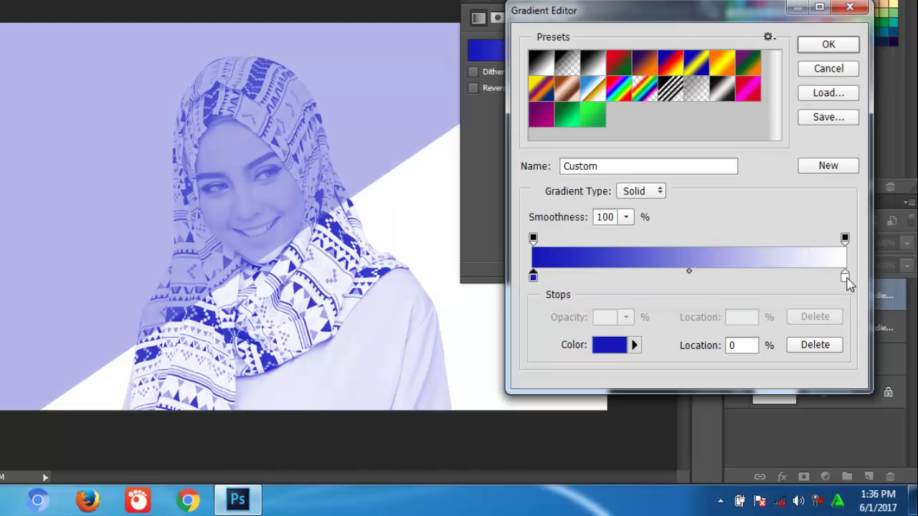
Set the light gradient stop to cyan #29dadc, save the gradient as a new preset, and apply it.
{"action": "left_click", "coordinate": [845, 277]}
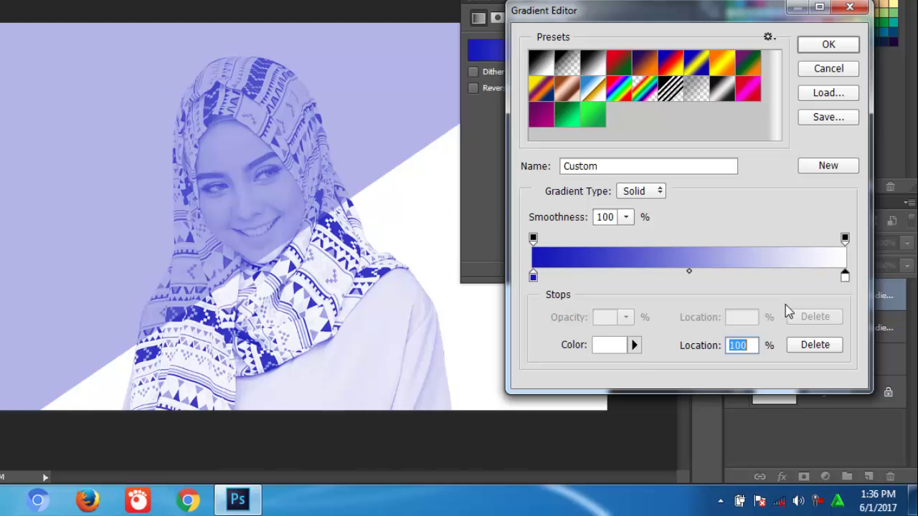
{"action": "left_click", "coordinate": [601, 345]}
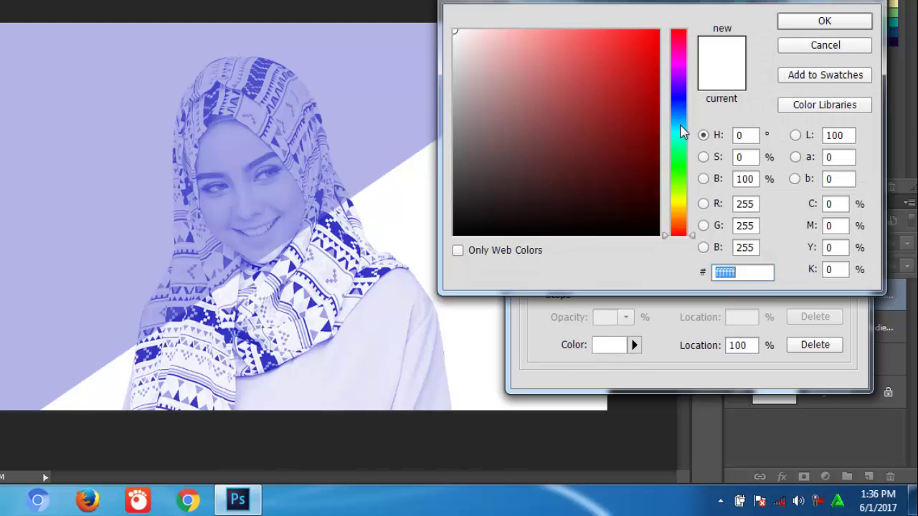
{"action": "left_click", "coordinate": [680, 131]}
{"action": "left_click", "coordinate": [625, 51]}
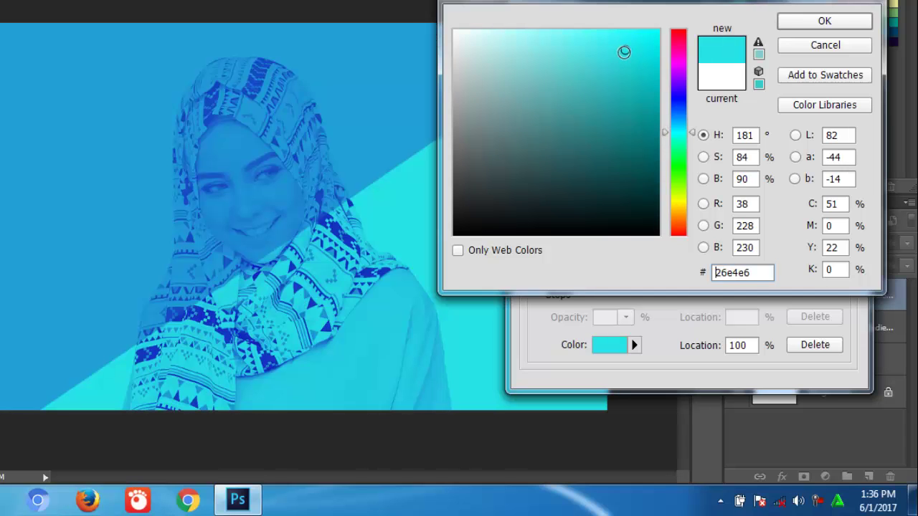
{"action": "left_click_drag", "start_coordinate": [623, 51], "coordinate": [621, 58]}
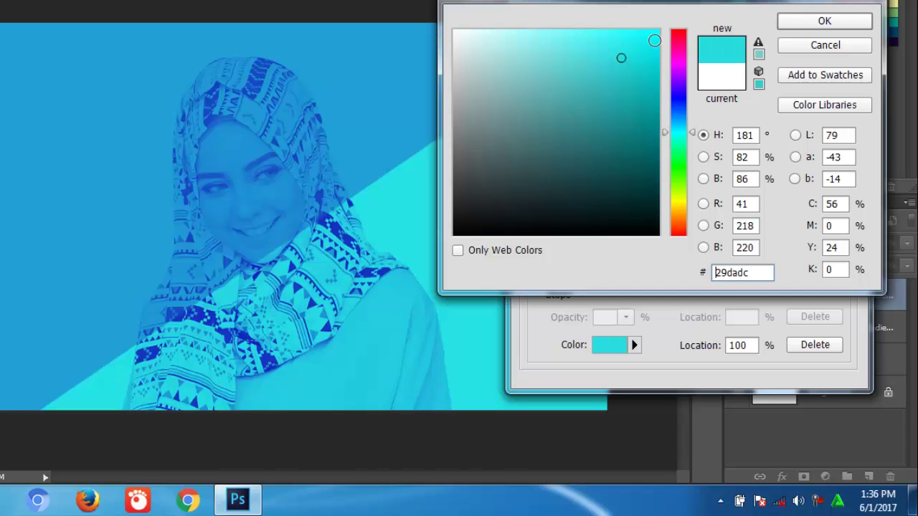
{"action": "left_click", "coordinate": [799, 26]}
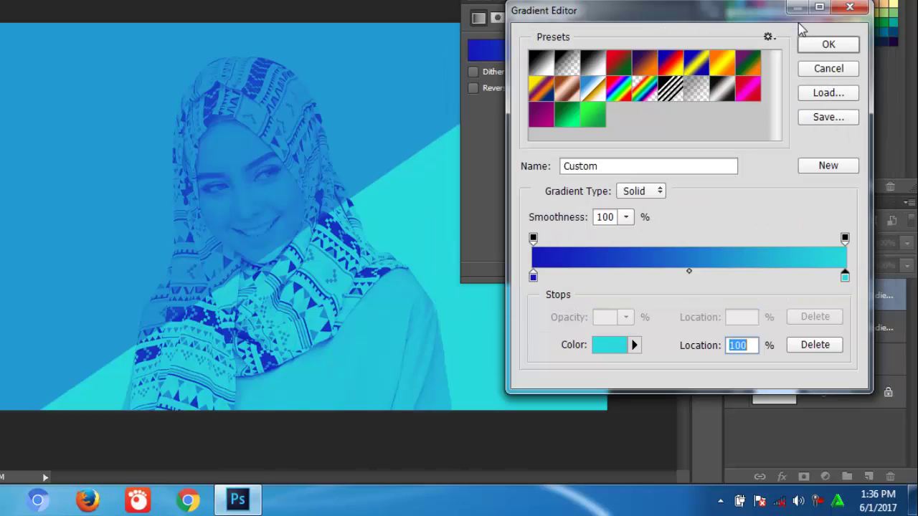
{"action": "left_click", "coordinate": [831, 168]}
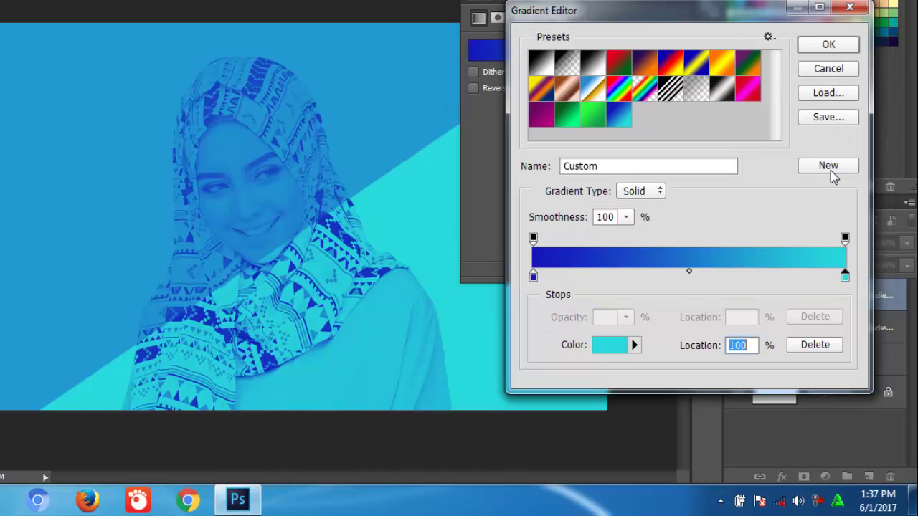
{"action": "left_click", "coordinate": [828, 46]}
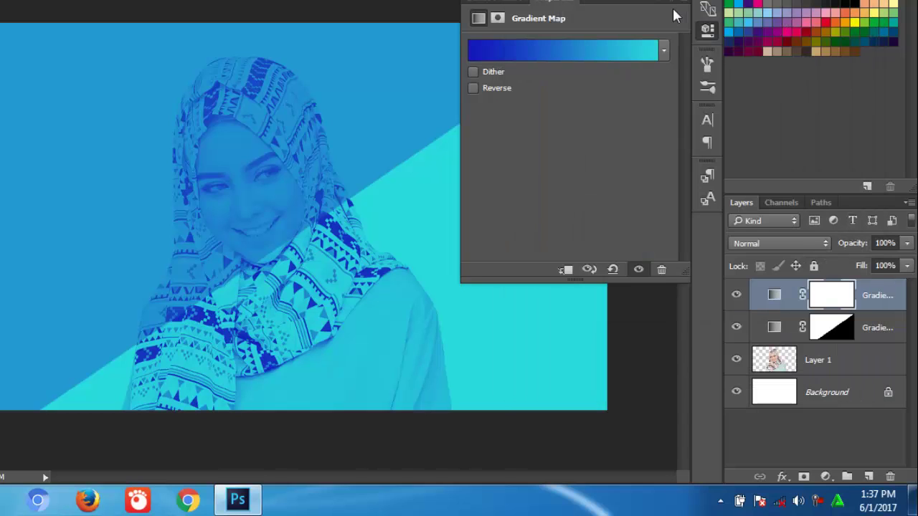
{"action": "left_click", "coordinate": [659, 4]}
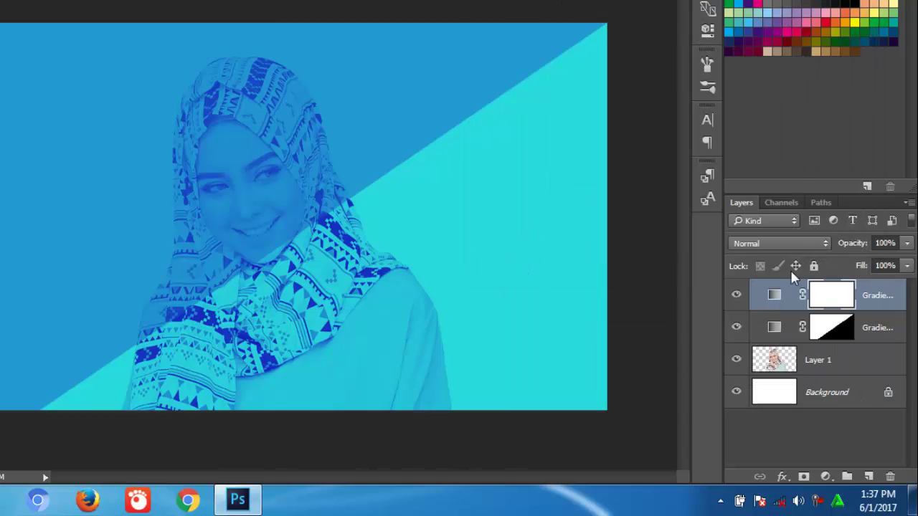
Mask the cyan Gradient Map over the upper-left so green shows there, then deselect.
{"action": "left_click", "coordinate": [840, 338], "text": "ctrl"}
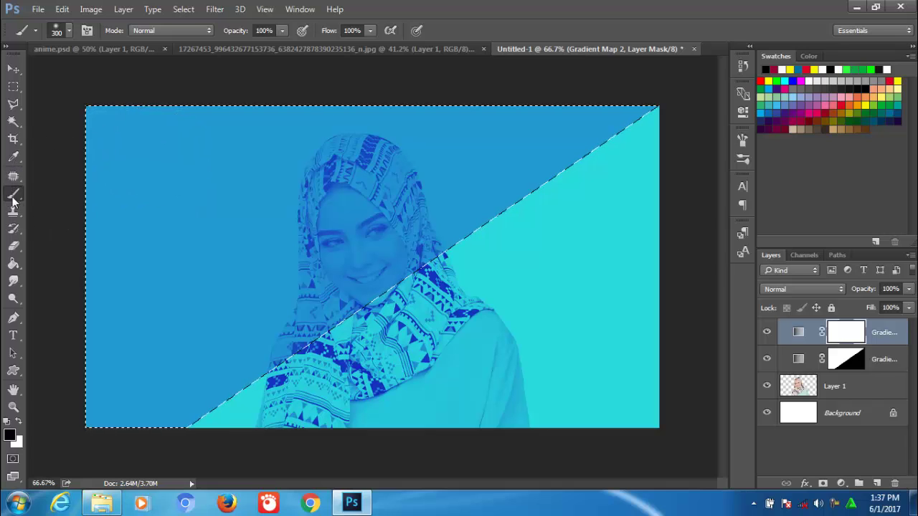
{"action": "left_click_drag", "start_coordinate": [481, 92], "coordinate": [609, 107]}
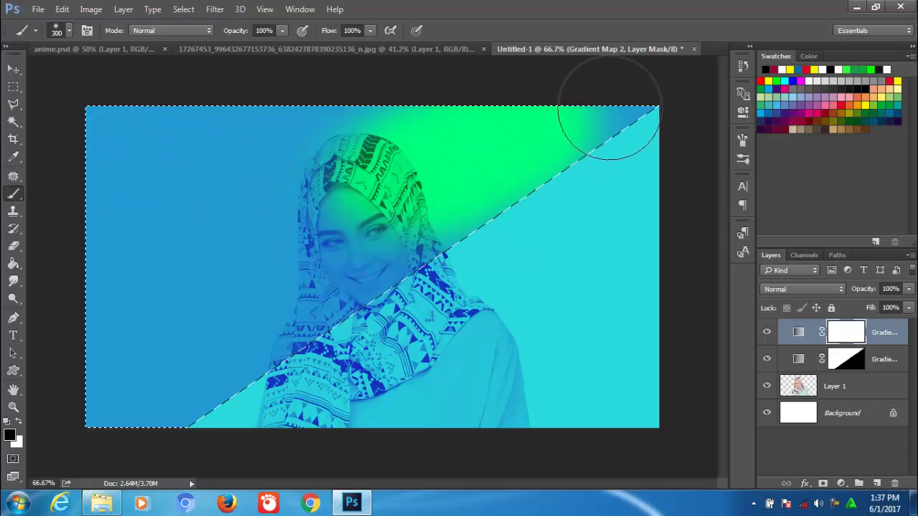
{"action": "mouse_move", "coordinate": [303, 148]}
{"action": "left_mouse_down"}
{"action": "mouse_move", "coordinate": [266, 160]}
{"action": "mouse_move", "coordinate": [454, 160]}
{"action": "mouse_move", "coordinate": [606, 109]}
{"action": "left_mouse_up"}
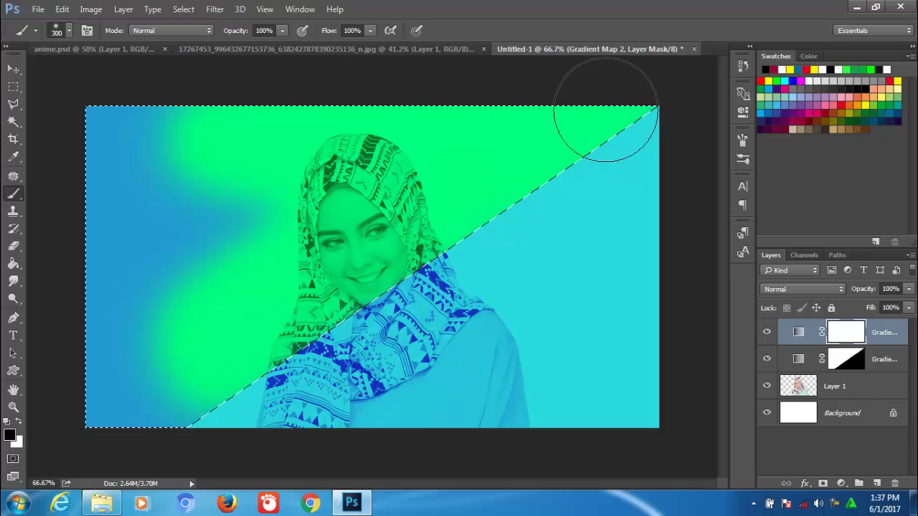
{"action": "mouse_move", "coordinate": [200, 253]}
{"action": "left_mouse_down"}
{"action": "mouse_move", "coordinate": [160, 127]}
{"action": "mouse_move", "coordinate": [62, 297]}
{"action": "mouse_move", "coordinate": [215, 280]}
{"action": "mouse_move", "coordinate": [150, 380]}
{"action": "left_mouse_up"}
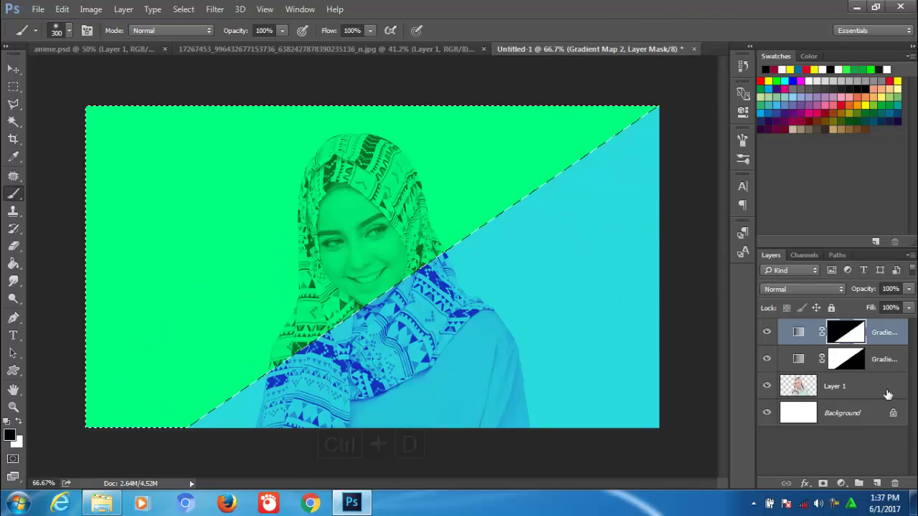
{"action": "key", "text": "ctrl+d"}
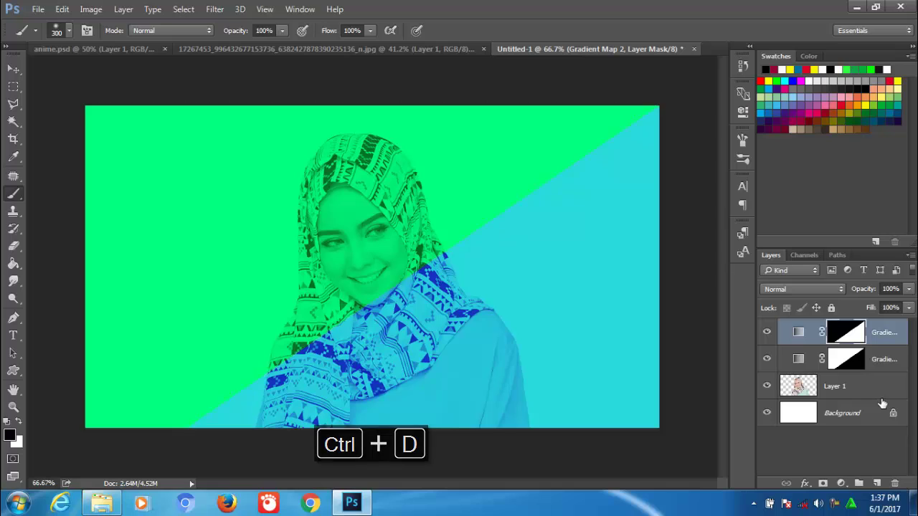
Add a new empty layer and load the diagonal mask as a selection.
{"action": "left_click", "coordinate": [877, 484]}
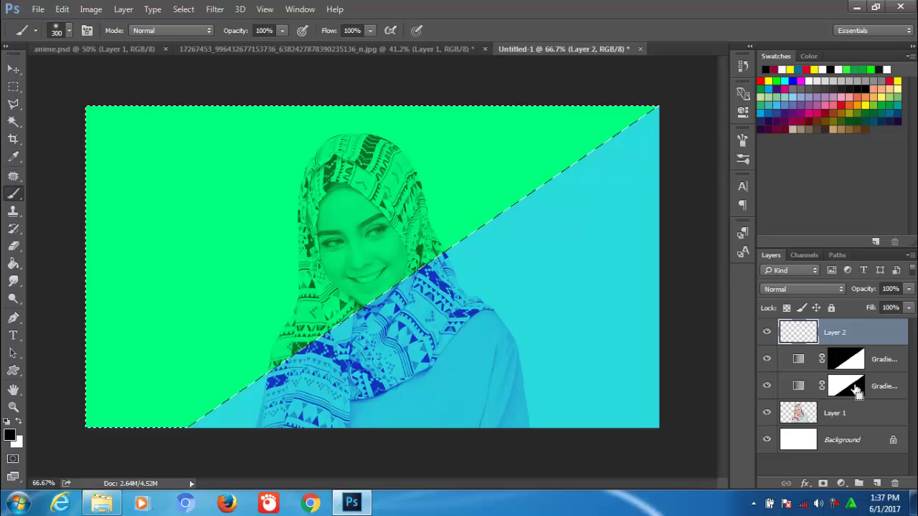
{"action": "key", "text": "ctrl+d"}
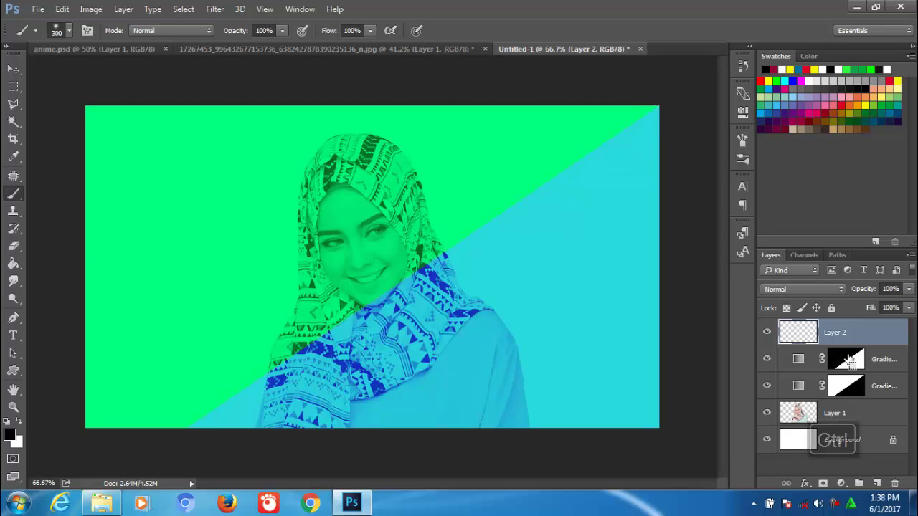
{"action": "left_click", "coordinate": [848, 360], "text": "ctrl"}
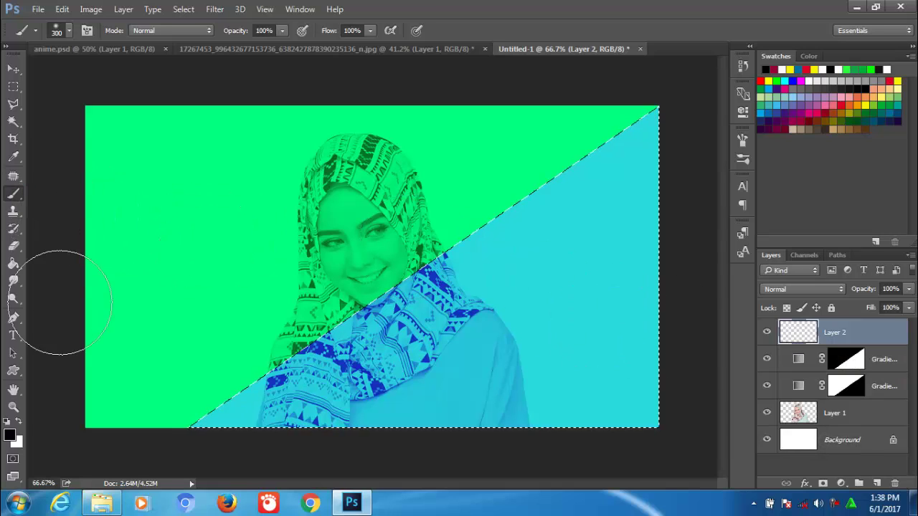
Paint a soft black shadow along the diagonal edge with a soft brush, then deselect.
{"action": "right_click", "coordinate": [283, 223]}
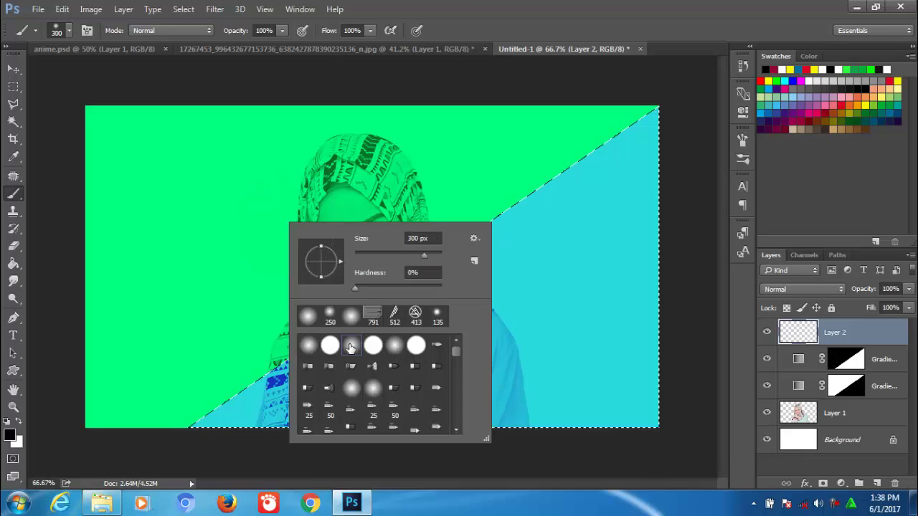
{"action": "left_click", "coordinate": [389, 252]}
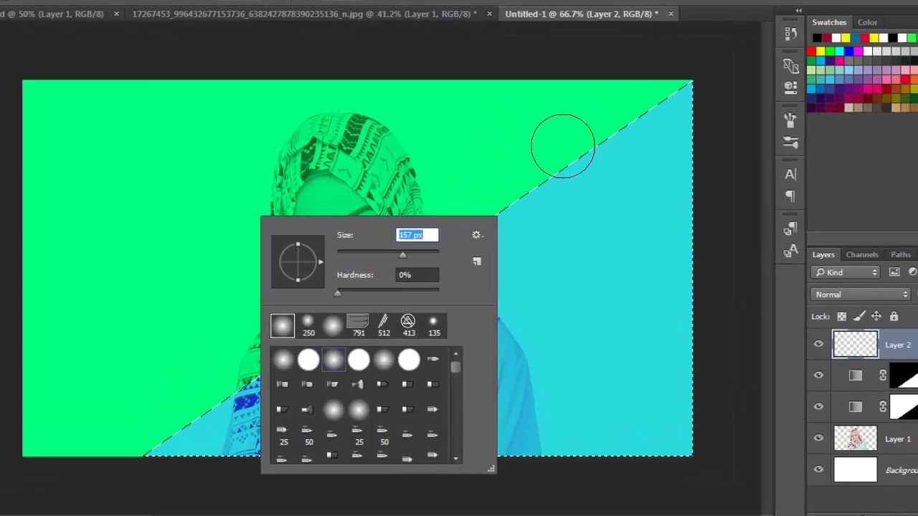
{"action": "key", "text": "Return"}
{"action": "key", "text": "bracketright"}
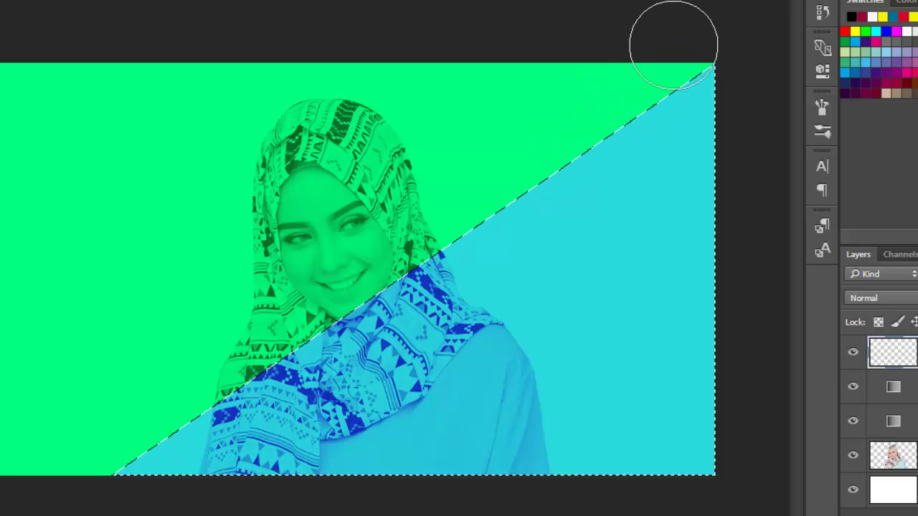
{"action": "left_click", "coordinate": [673, 44]}
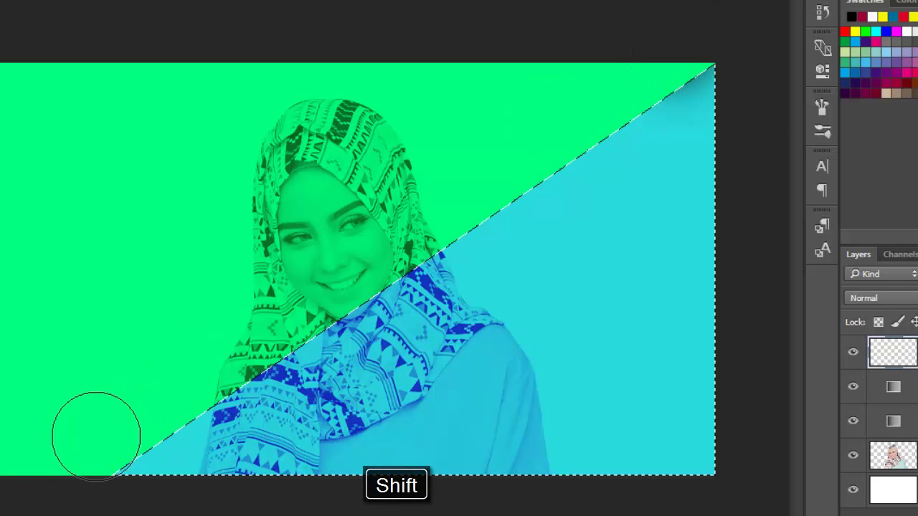
{"action": "left_click", "coordinate": [100, 436], "text": "shift"}
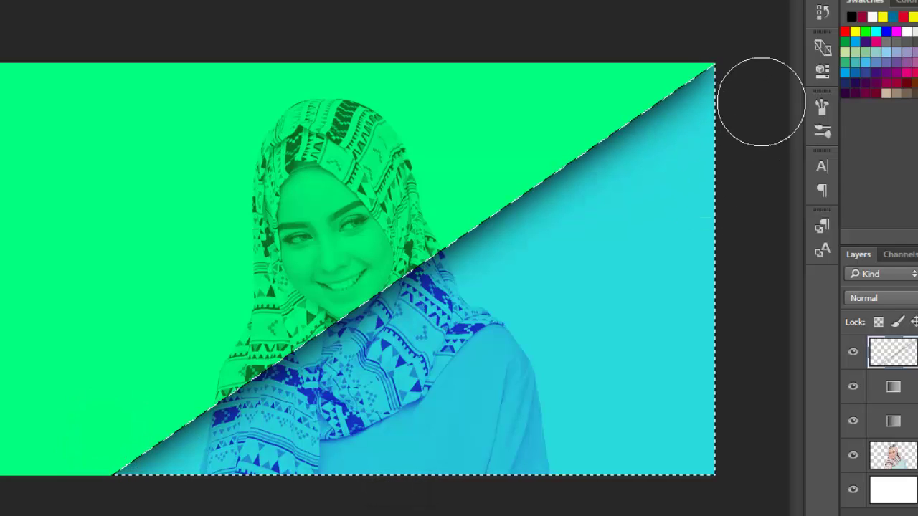
{"action": "key", "text": "ctrl+d"}
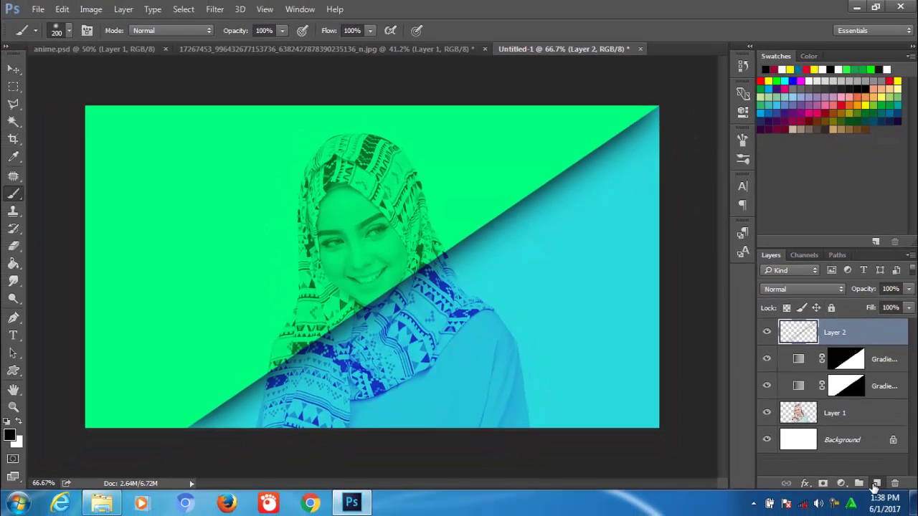
On a new layer, type white 'DOUTONE' text.
{"action": "left_click", "coordinate": [875, 484]}
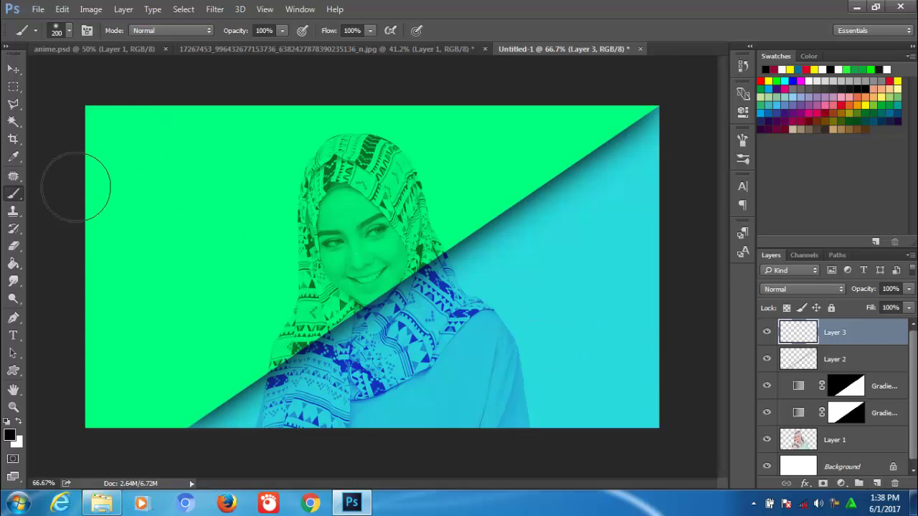
{"action": "left_click", "coordinate": [16, 338]}
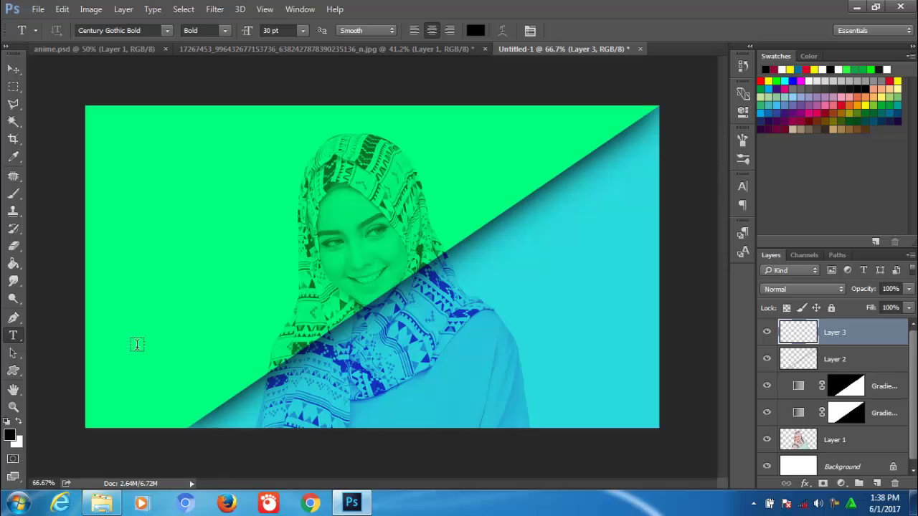
{"action": "left_click", "coordinate": [208, 327]}
{"action": "left_click", "coordinate": [475, 30]}
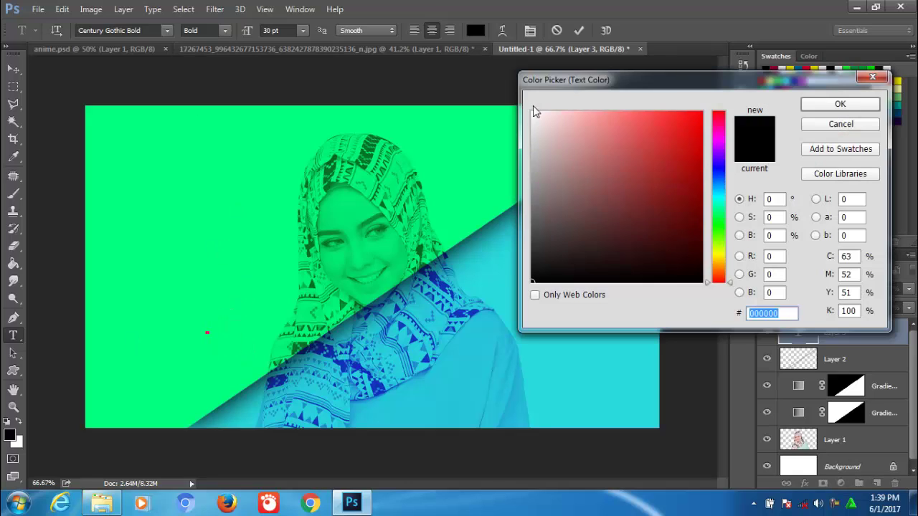
{"action": "left_click", "coordinate": [533, 106]}
{"action": "key", "text": "Return"}
{"action": "type", "text": "DOU"}
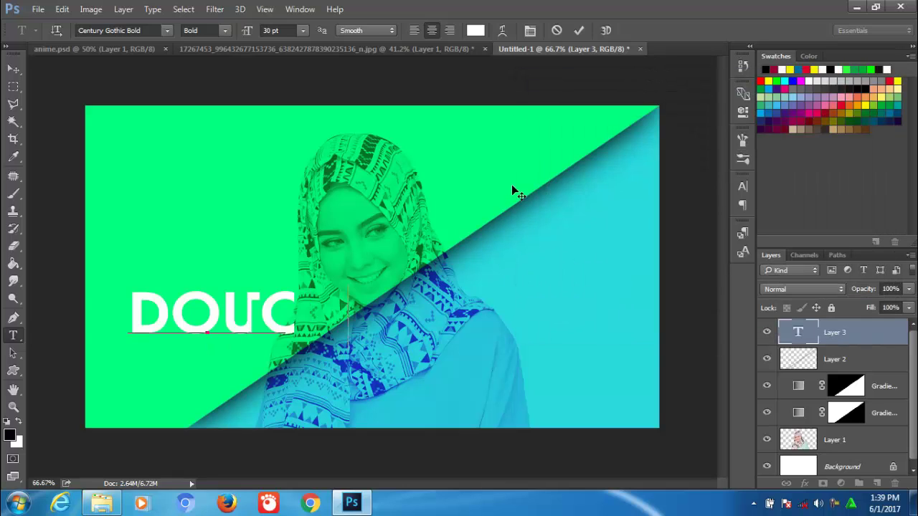
{"action": "type", "text": "TONE"}
{"action": "key", "text": "ctrl+Return"}
Centre DOUTONE on the canvas and move it down into the lower image.
{"action": "key", "text": "v"}
{"action": "key", "text": "ctrl+a"}
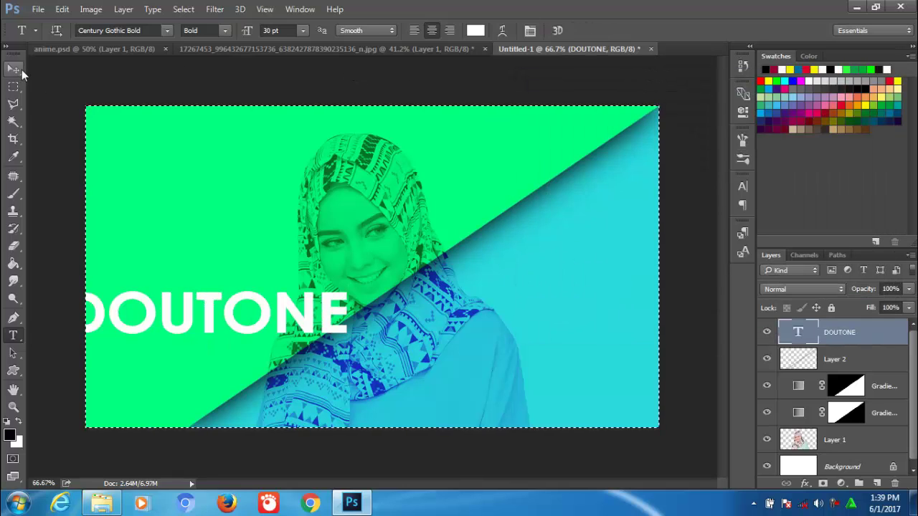
{"action": "left_click", "coordinate": [285, 30]}
{"action": "left_click", "coordinate": [343, 31]}
{"action": "left_click_drag", "start_coordinate": [378, 246], "coordinate": [375, 358]}
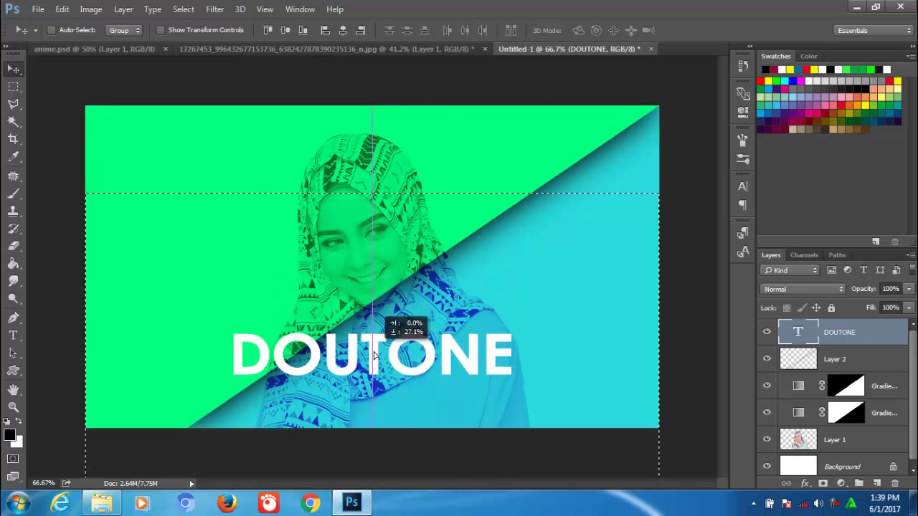
{"action": "key", "text": "ctrl+d"}
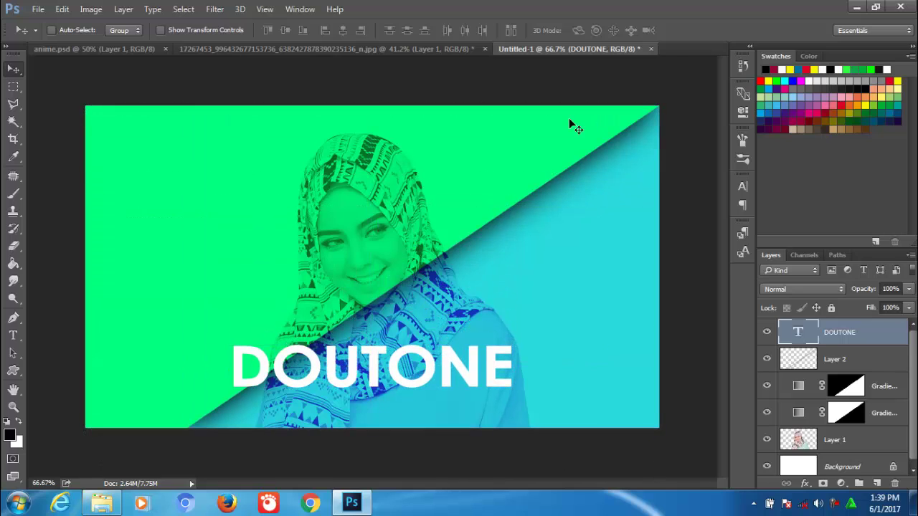
Duplicate the DOUTONE layer and retype the copy as 'PHOTOSHOP TUTORIAL'.
{"action": "key", "text": "ctrl+j"}
{"action": "key", "text": "t"}
{"action": "left_click", "coordinate": [320, 359]}
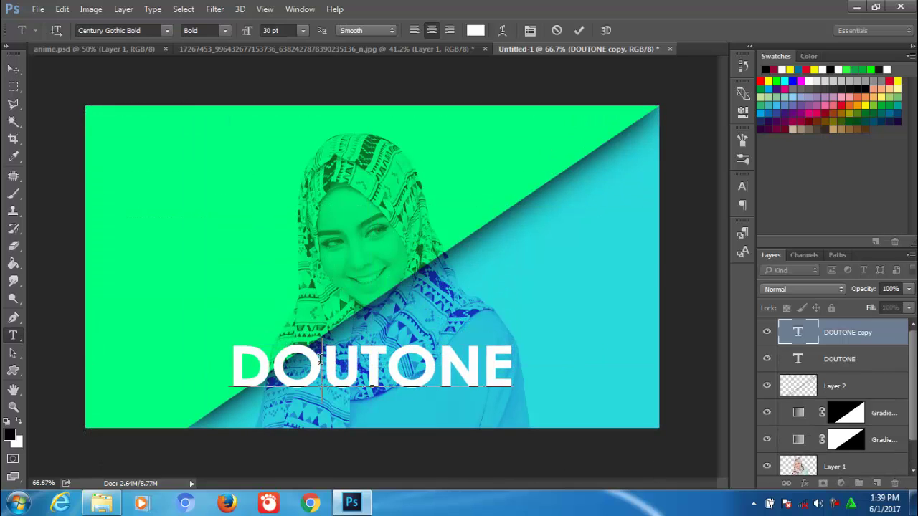
{"action": "key", "text": "ctrl+a"}
{"action": "key", "text": "BackSpace"}
{"action": "type", "text": "UPSHOP TUTORIAL"}
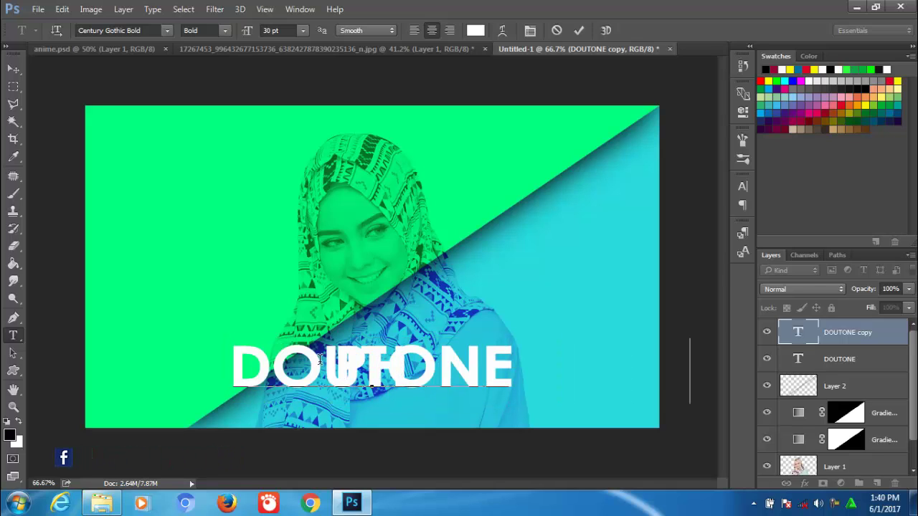
{"action": "left_click", "coordinate": [579, 30]}
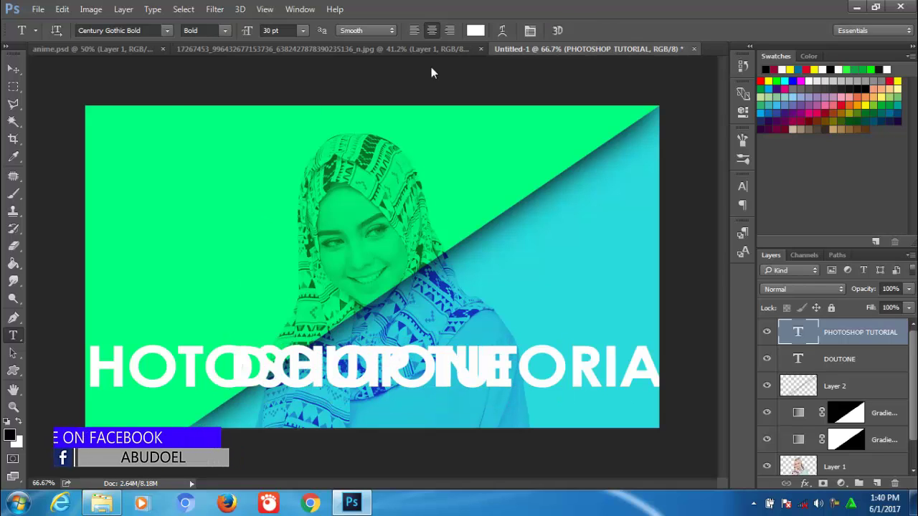
Set PHOTOSHOP TUTORIAL to Regular weight with 12 pt leading.
{"action": "left_click", "coordinate": [743, 186]}
{"action": "left_click", "coordinate": [684, 213]}
{"action": "left_click_drag", "start_coordinate": [659, 217], "coordinate": [660, 224]}
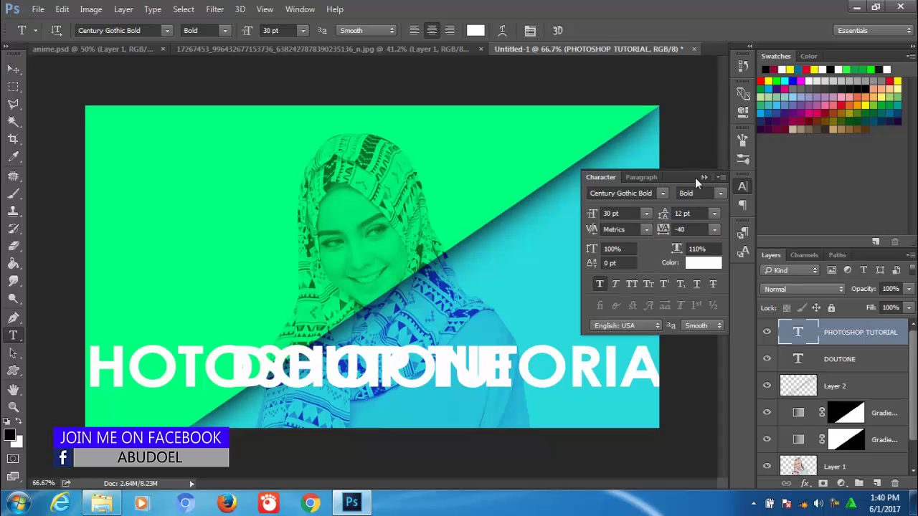
{"action": "left_click", "coordinate": [703, 193]}
{"action": "left_click", "coordinate": [689, 239]}
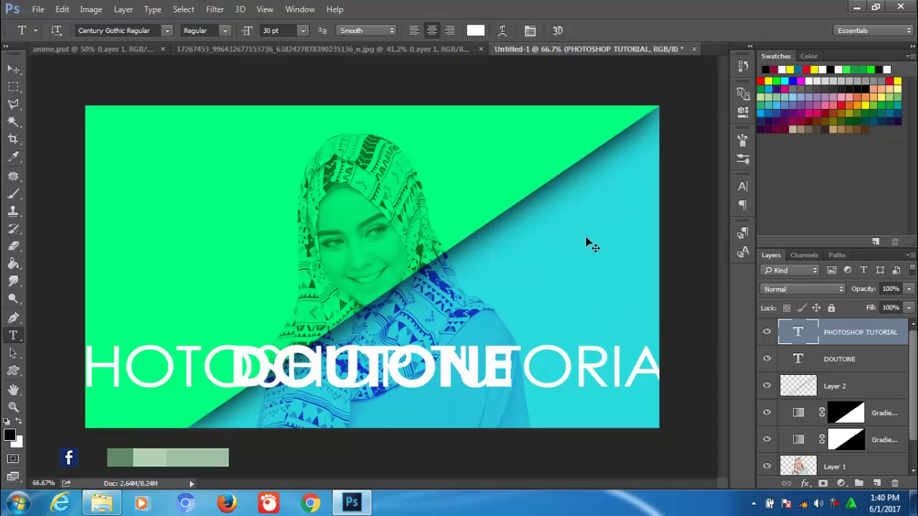
Scale PHOTOSHOP TUTORIAL down to DOUTONE's width and move it below.
{"action": "key", "text": "ctrl+t"}
{"action": "left_click_drag", "start_coordinate": [385, 364], "coordinate": [384, 403]}
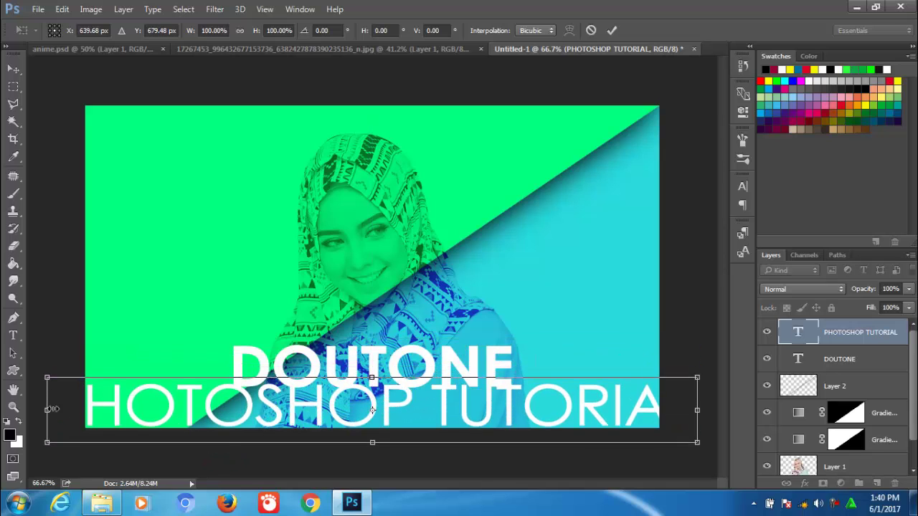
{"action": "left_click_drag", "start_coordinate": [52, 409], "coordinate": [228, 409]}
{"action": "left_click_drag", "start_coordinate": [698, 410], "coordinate": [514, 410]}
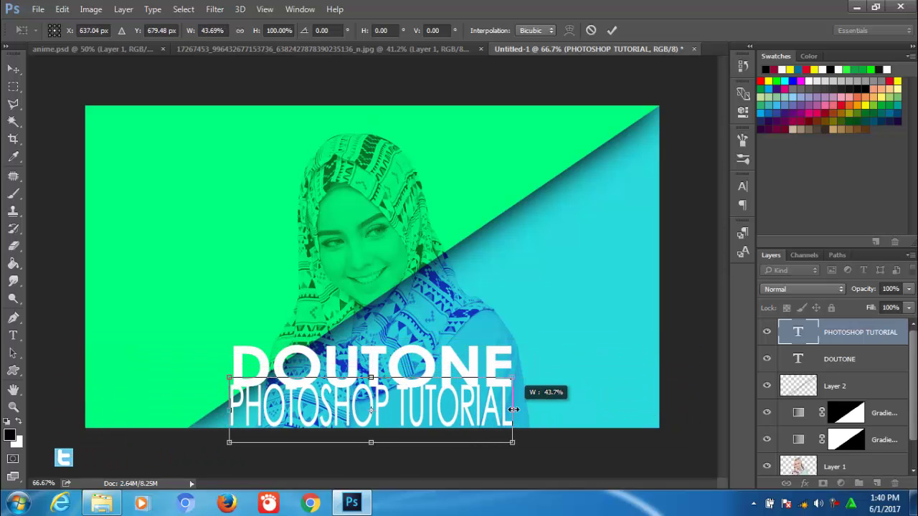
{"action": "left_click_drag", "start_coordinate": [370, 443], "coordinate": [378, 398]}
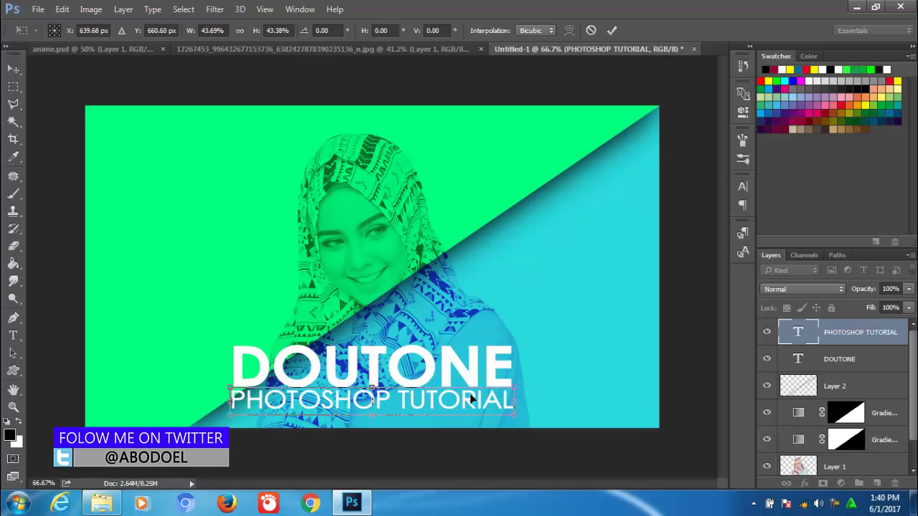
{"action": "left_click", "coordinate": [612, 30]}
Centre PHOTOSHOP TUTORIAL just under DOUTONE, align its width, and duplicate the layer.
{"action": "key", "text": "ctrl+a"}
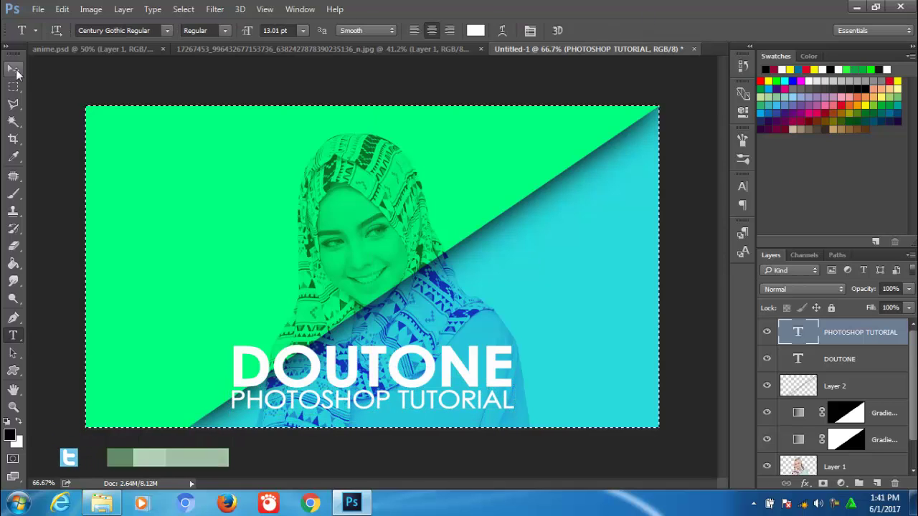
{"action": "left_click", "coordinate": [285, 30]}
{"action": "left_click_drag", "start_coordinate": [369, 221], "coordinate": [369, 357]}
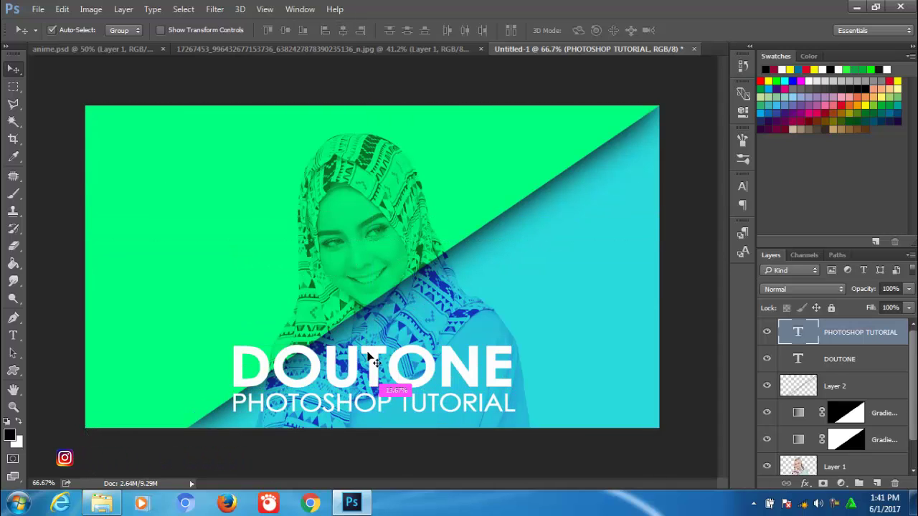
{"action": "key", "text": "ctrl+d"}
{"action": "key", "text": "ctrl+t"}
{"action": "left_click_drag", "start_coordinate": [515, 403], "coordinate": [512, 403]}
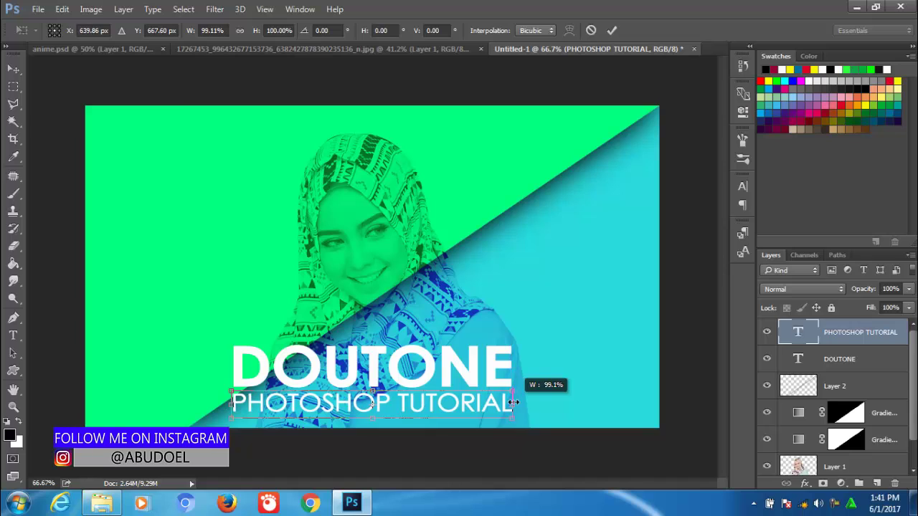
{"action": "left_click", "coordinate": [613, 30]}
{"action": "key", "text": "ctrl+j"}
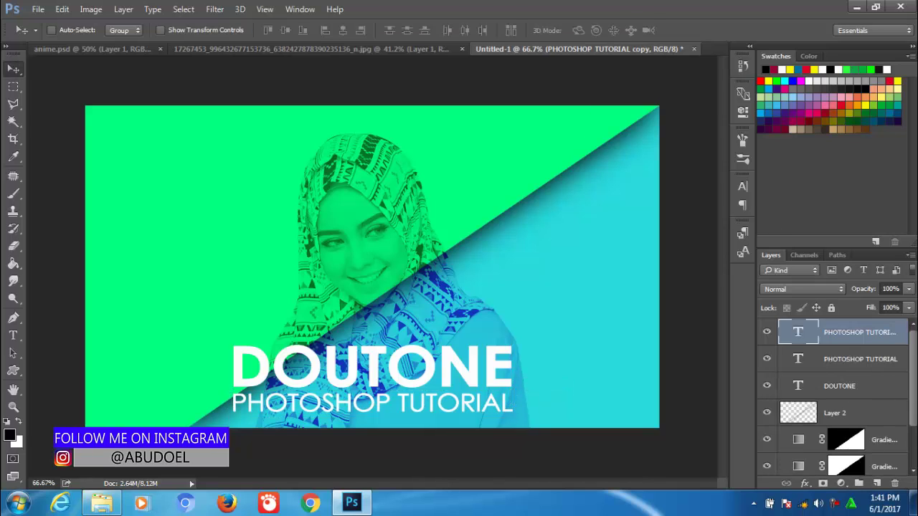
{"action": "left_click_drag", "start_coordinate": [387, 365], "coordinate": [387, 292]}
{"action": "left_click", "coordinate": [12, 335]}
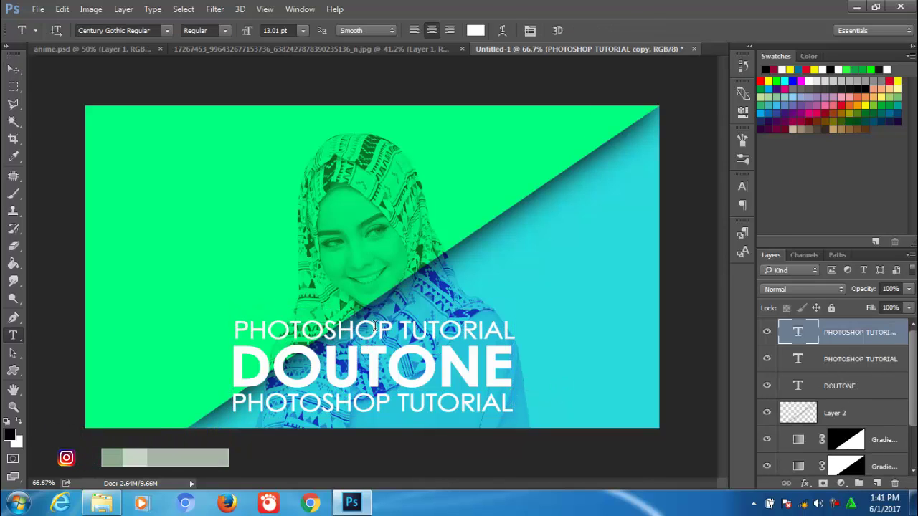
{"action": "triple_click", "coordinate": [375, 328]}
{"action": "left_click", "coordinate": [375, 328]}
{"action": "type", "text": "NSA"}
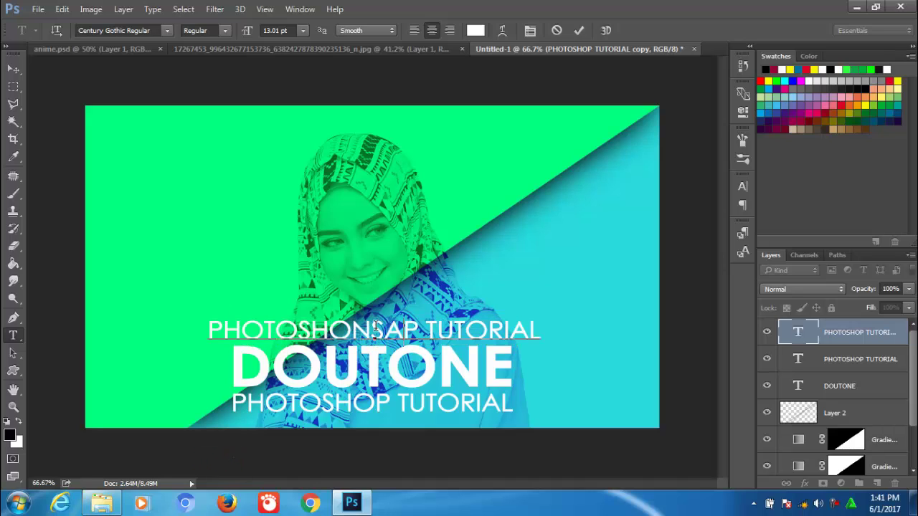
{"action": "key", "text": "ctrl+a"}
{"action": "type", "text": "N"}
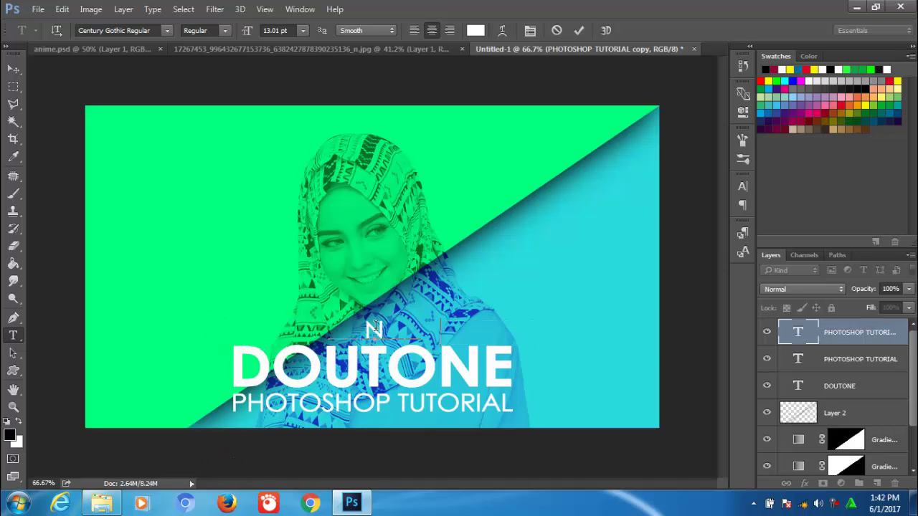
{"action": "type", "text": "ESA AQILA"}
{"action": "left_click", "coordinate": [579, 30]}
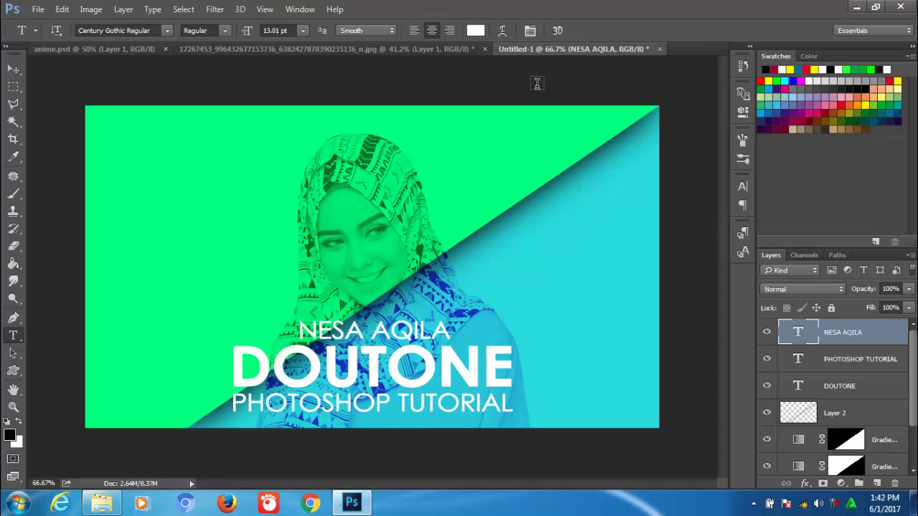
Colour the letters TONE in DOUTONE magenta #c72bc9, then add an empty layer above NESA AQILA.
{"action": "left_click", "coordinate": [857, 388]}
{"action": "left_click_drag", "start_coordinate": [337, 367], "coordinate": [513, 367]}
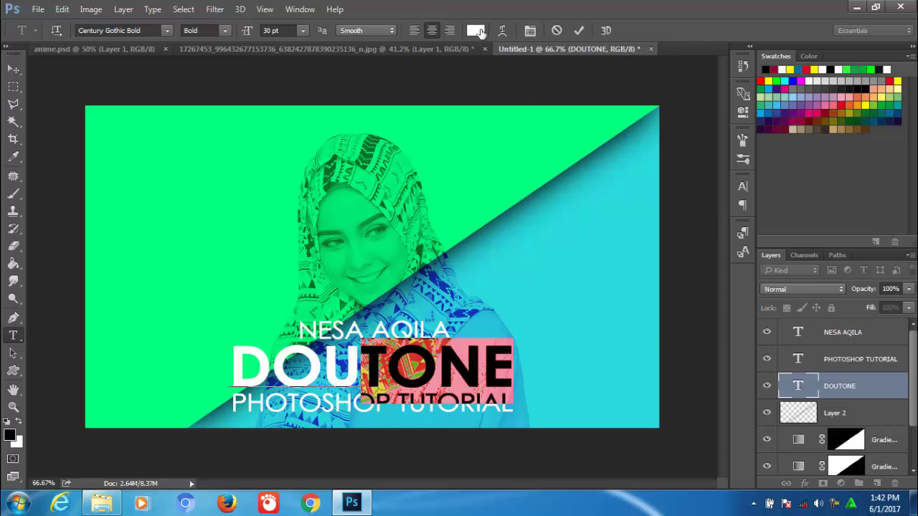
{"action": "left_click", "coordinate": [475, 30]}
{"action": "left_click", "coordinate": [718, 145]}
{"action": "left_click", "coordinate": [666, 148]}
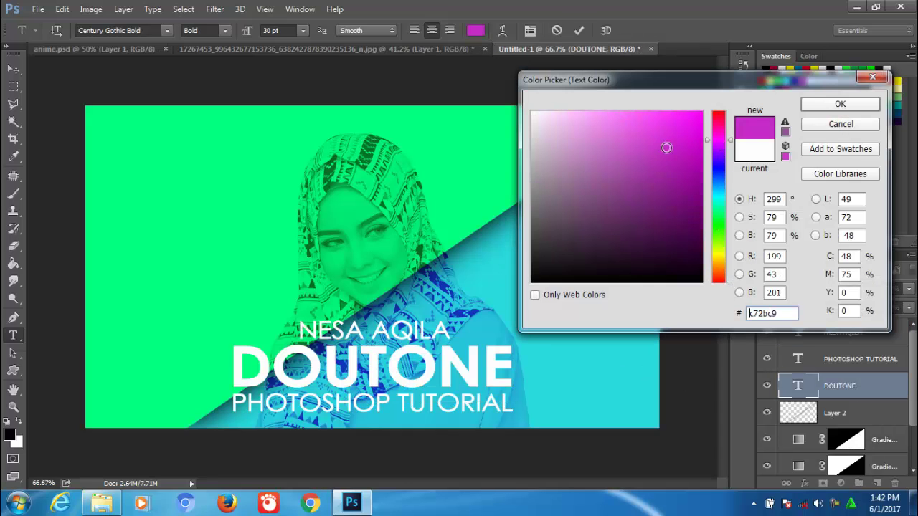
{"action": "left_click", "coordinate": [658, 135]}
{"action": "left_click", "coordinate": [840, 104]}
{"action": "left_click", "coordinate": [579, 30]}
{"action": "left_click", "coordinate": [842, 332]}
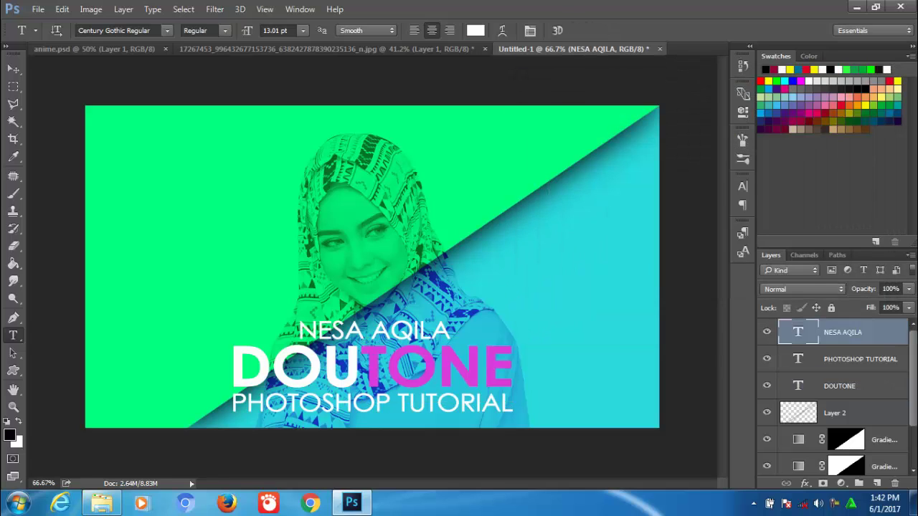
{"action": "left_click", "coordinate": [877, 482]}
Draw the concentric-rings Target custom shape and centre it on the canvas.
{"action": "left_click_drag", "start_coordinate": [13, 370], "coordinate": [47, 437]}
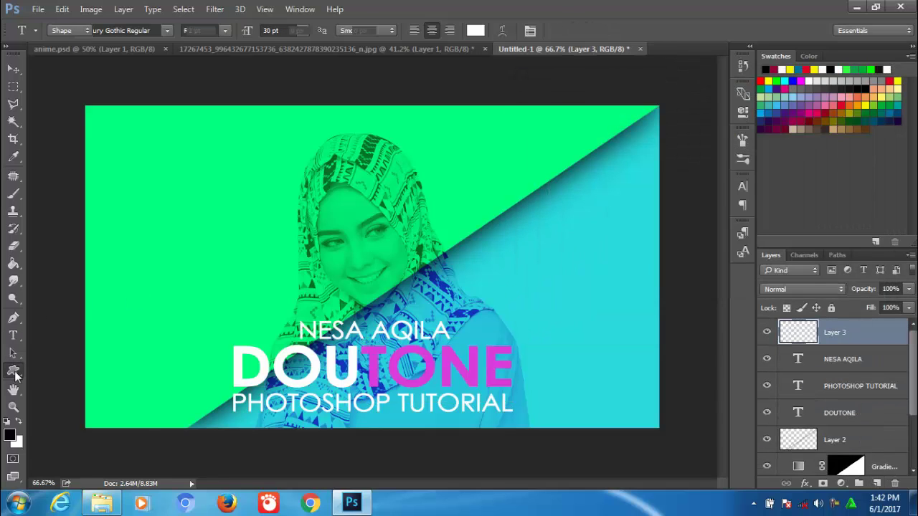
{"action": "left_click", "coordinate": [526, 30]}
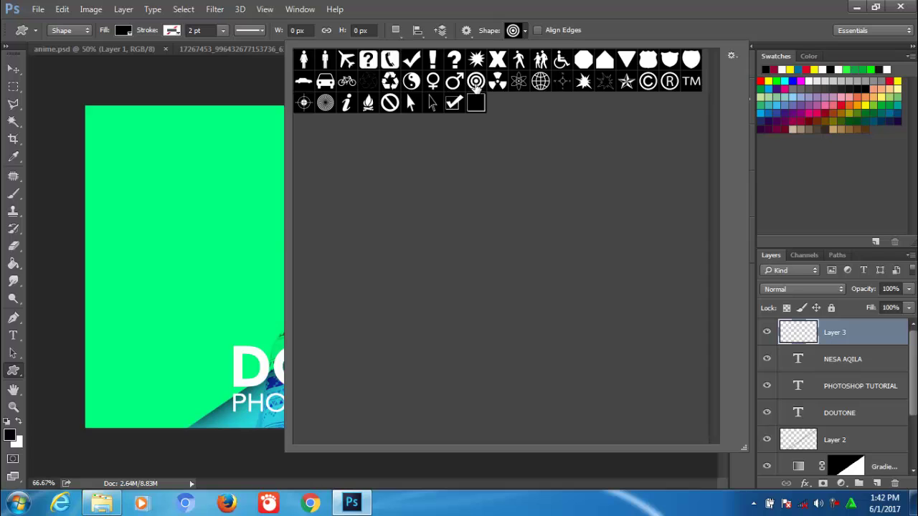
{"action": "double_click", "coordinate": [475, 84]}
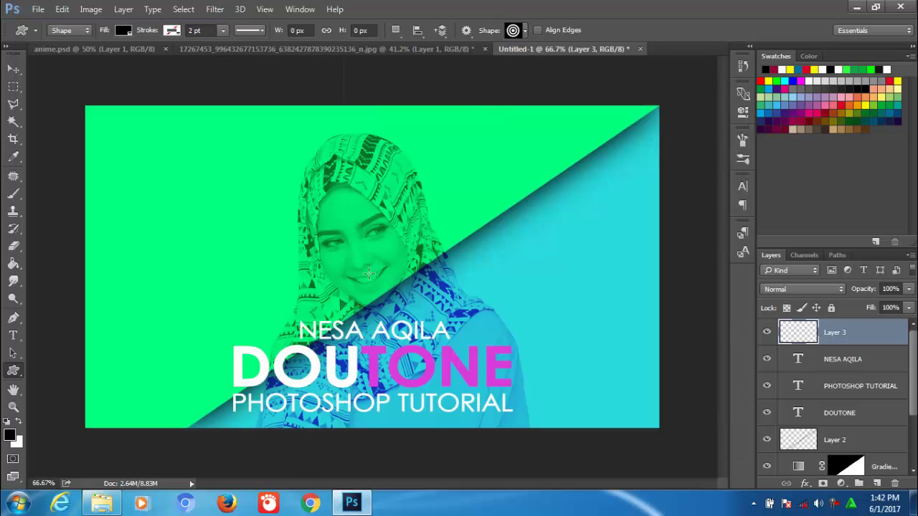
{"action": "left_click_drag", "start_coordinate": [343, 314], "coordinate": [499, 157]}
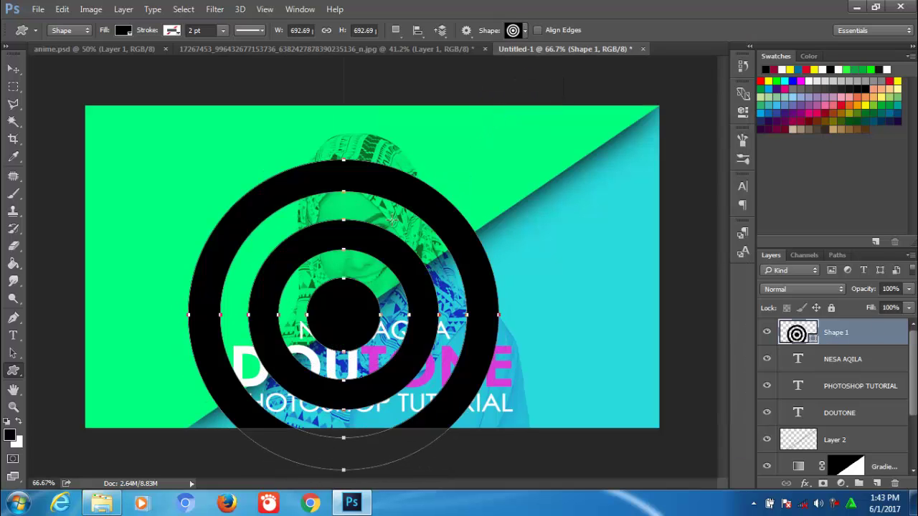
{"action": "key", "text": "v"}
{"action": "key", "text": "ctrl+a"}
{"action": "left_click", "coordinate": [284, 30]}
{"action": "left_click", "coordinate": [342, 32]}
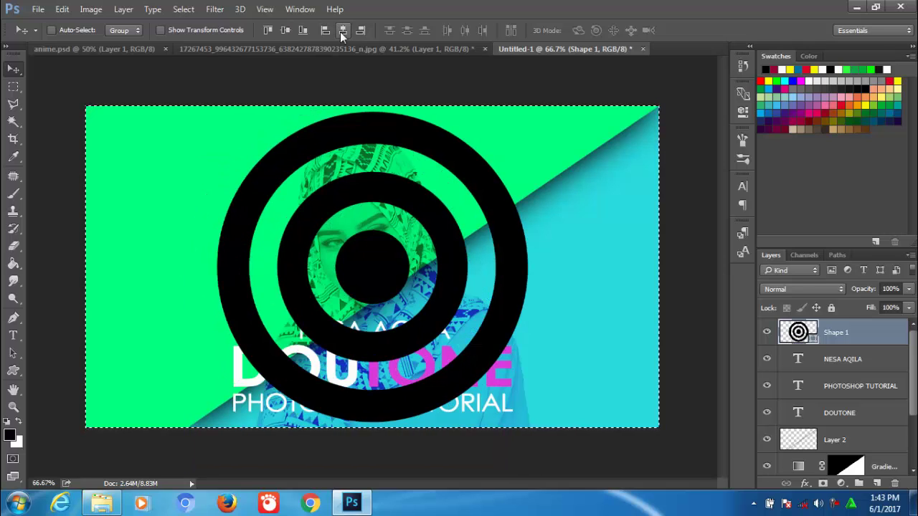
{"action": "key", "text": "ctrl+d"}
Move Shape 1 just above Background and give it a dark red fill.
{"action": "scroll", "coordinate": [889, 445], "scroll_direction": "down", "scroll_amount": 1}
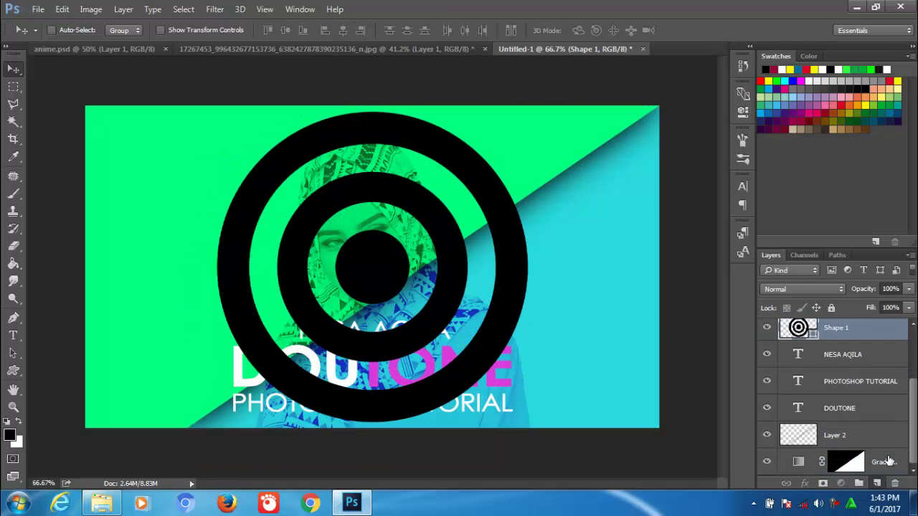
{"action": "mouse_move", "coordinate": [835, 328]}
{"action": "left_mouse_down"}
{"action": "mouse_move", "coordinate": [854, 352]}
{"action": "mouse_move", "coordinate": [880, 446]}
{"action": "left_mouse_up"}
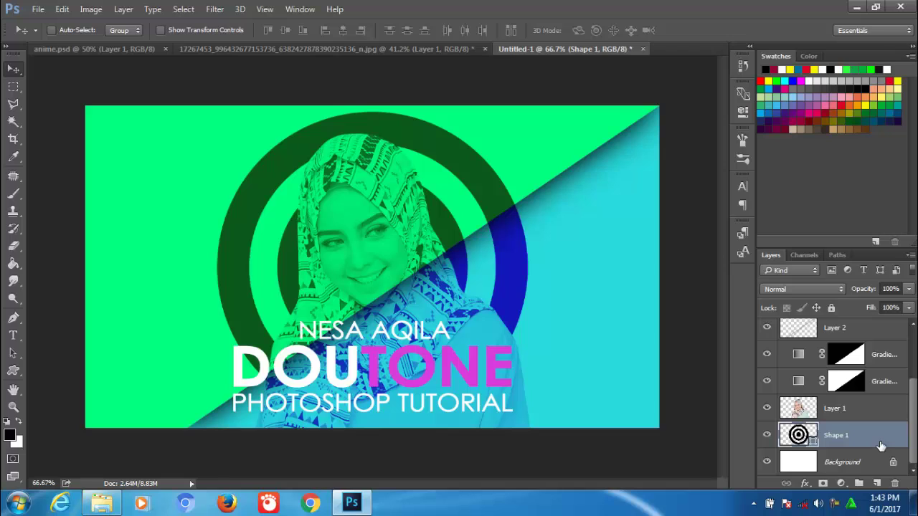
{"action": "left_click", "coordinate": [13, 371]}
{"action": "left_click", "coordinate": [123, 30]}
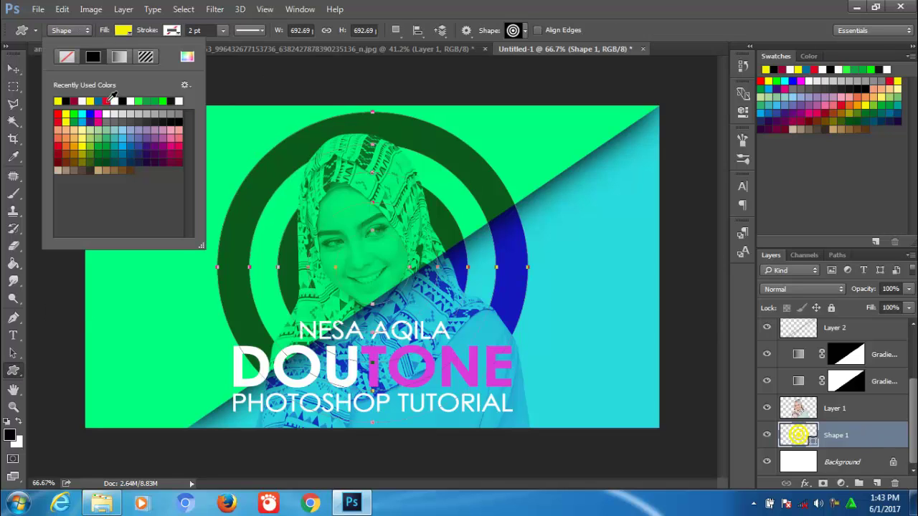
{"action": "key", "text": "Escape"}
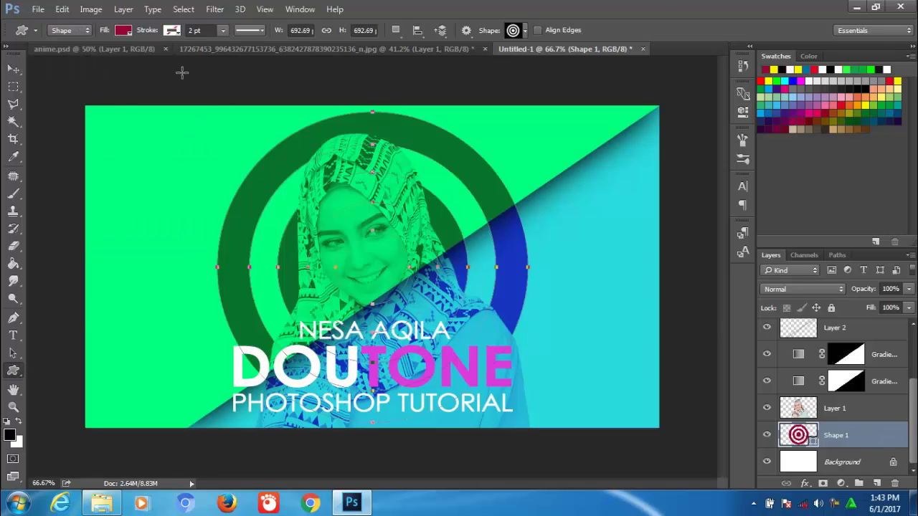
{"action": "scroll", "coordinate": [915, 427], "scroll_direction": "up", "scroll_amount": 3}
{"action": "left_click", "coordinate": [861, 334]}
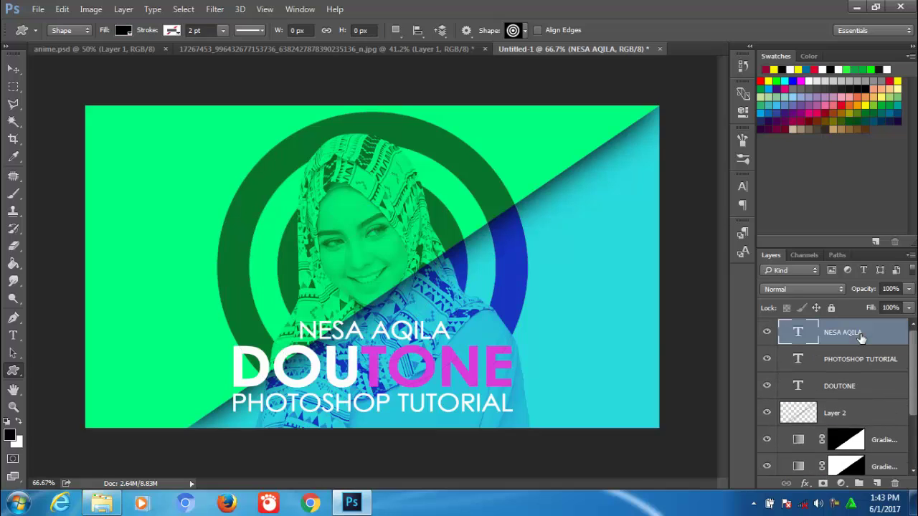
Add a reversed radial Gradient Fill layer at 594% scale above Background.
{"action": "scroll", "coordinate": [832, 401], "scroll_direction": "down", "scroll_amount": 3}
{"action": "left_click", "coordinate": [846, 463]}
{"action": "left_click", "coordinate": [841, 484]}
{"action": "left_click", "coordinate": [782, 260]}
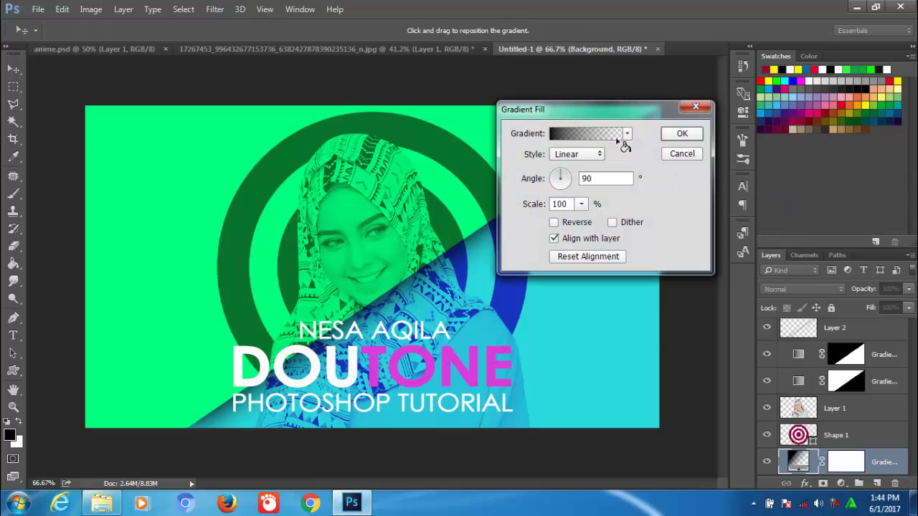
{"action": "left_click", "coordinate": [584, 154]}
{"action": "left_click", "coordinate": [584, 166]}
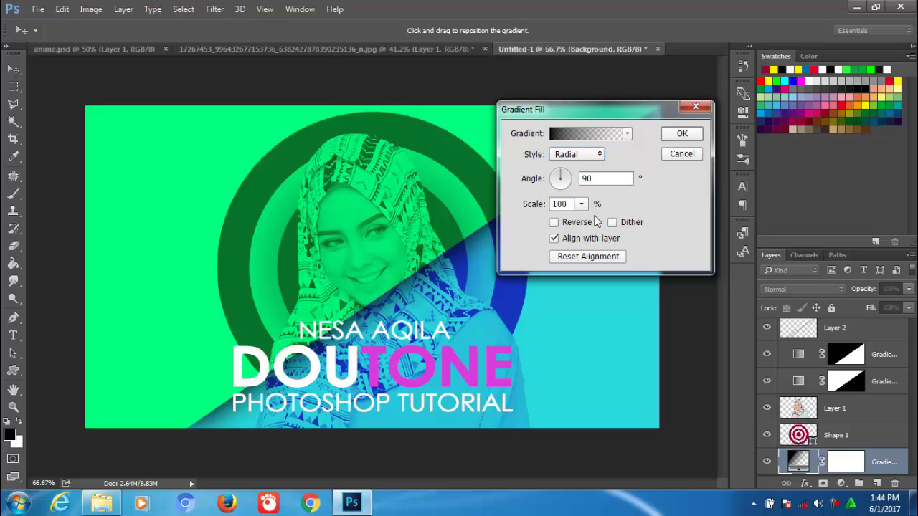
{"action": "left_click", "coordinate": [554, 222]}
{"action": "left_click", "coordinate": [582, 204]}
{"action": "left_click_drag", "start_coordinate": [582, 222], "coordinate": [627, 224]}
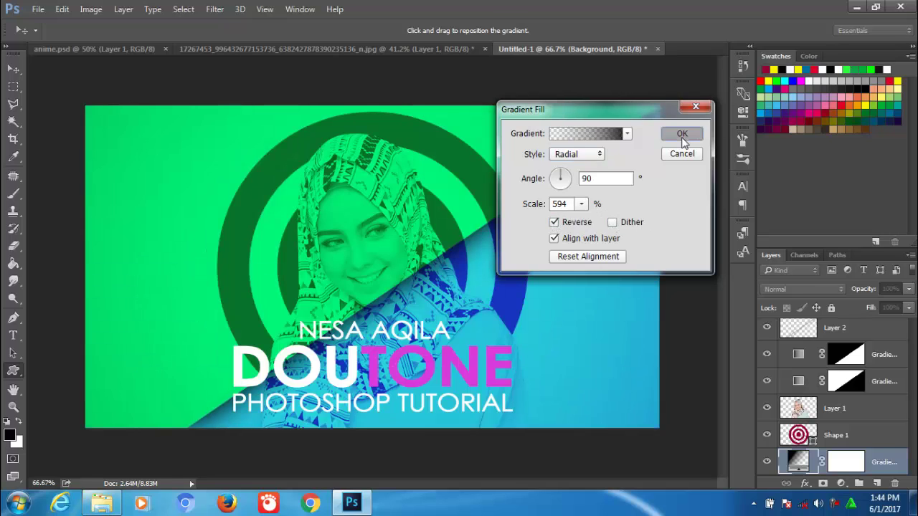
{"action": "left_click", "coordinate": [682, 134]}
{"action": "scroll", "coordinate": [842, 323], "scroll_direction": "up", "scroll_amount": 3}
{"action": "left_click", "coordinate": [861, 335]}
Load the Tiles shape set and choose the hatched tile shape.
{"action": "left_click", "coordinate": [876, 483]}
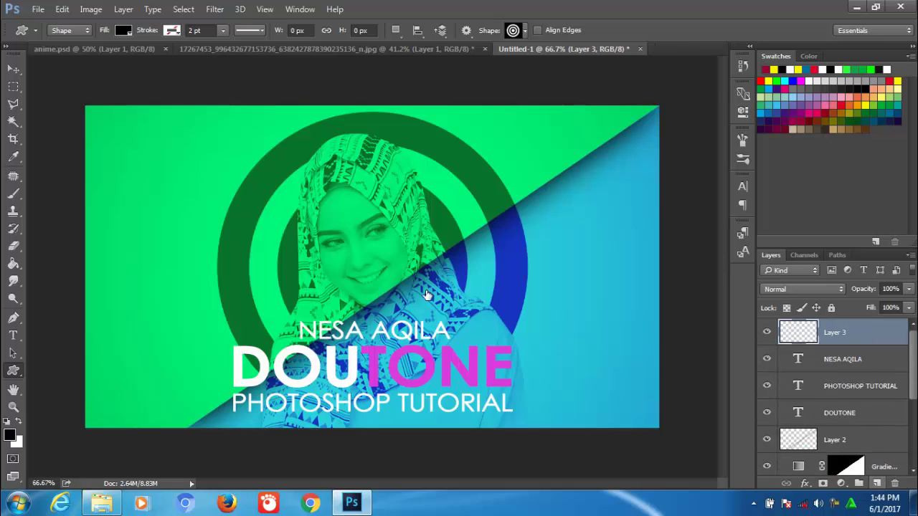
{"action": "left_click", "coordinate": [524, 30]}
{"action": "left_click", "coordinate": [732, 55]}
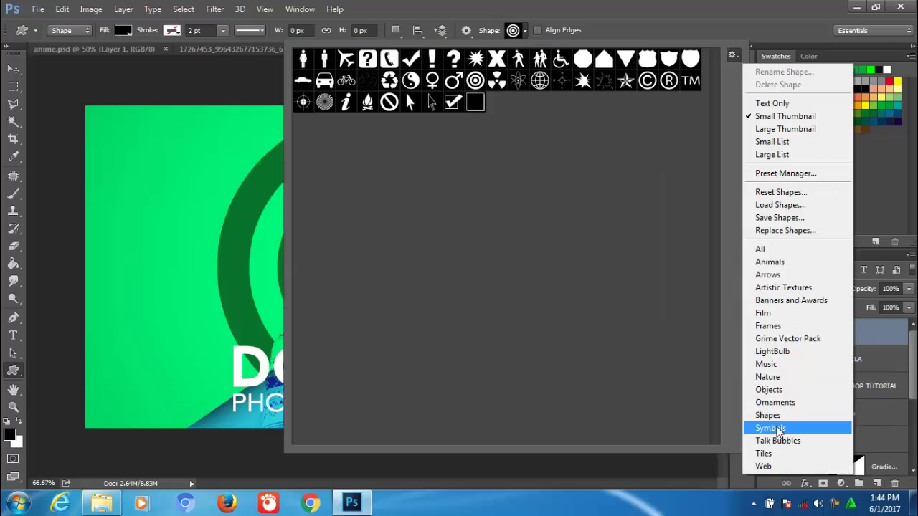
{"action": "left_click", "coordinate": [789, 451]}
{"action": "left_click", "coordinate": [419, 201]}
{"action": "double_click", "coordinate": [369, 61]}
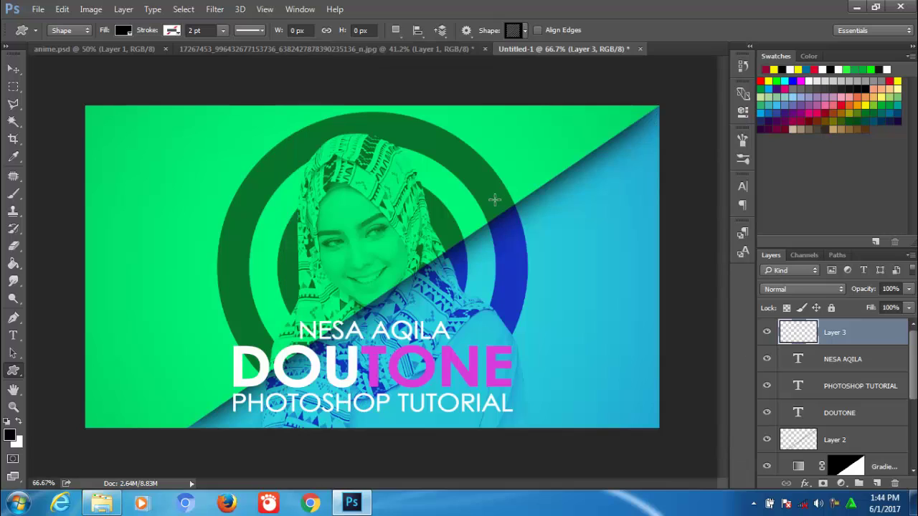
{"action": "left_click_drag", "start_coordinate": [525, 181], "coordinate": [514, 194]}
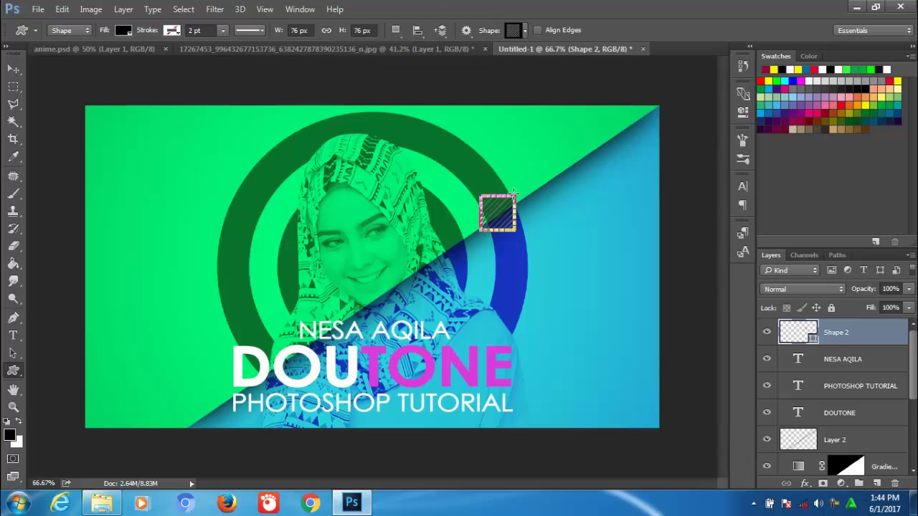
{"action": "key", "text": "ctrl+z"}
Set the shape fill to white and draw two small hatched squares by the ring.
{"action": "left_click", "coordinate": [123, 30]}
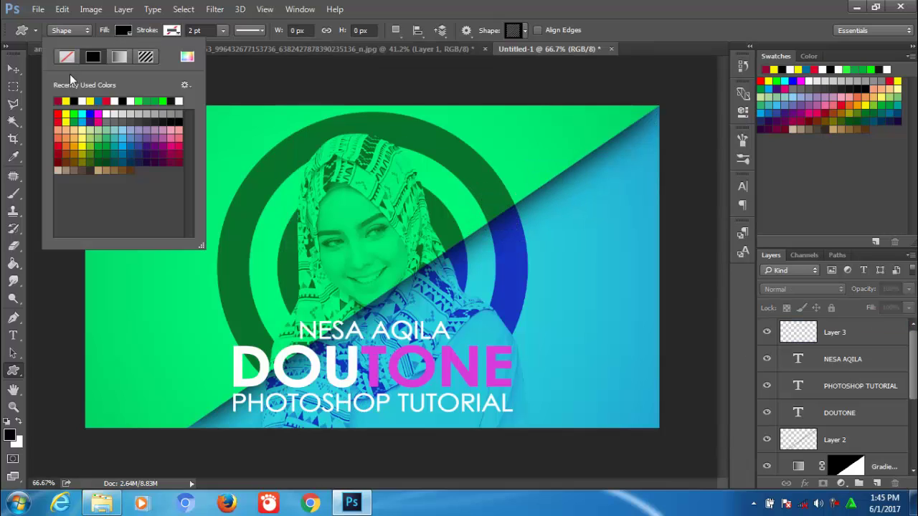
{"action": "left_click", "coordinate": [87, 99]}
{"action": "left_click_drag", "start_coordinate": [505, 217], "coordinate": [520, 232]}
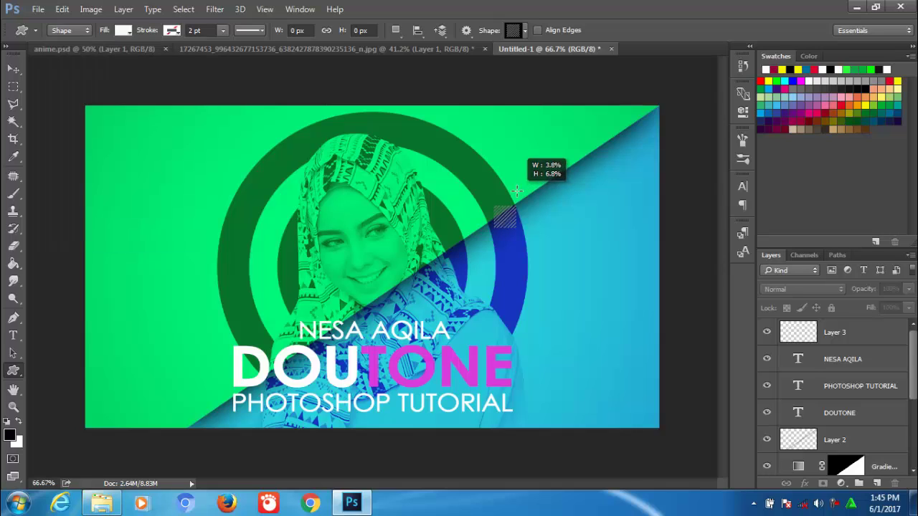
{"action": "left_click_drag", "start_coordinate": [527, 190], "coordinate": [538, 175]}
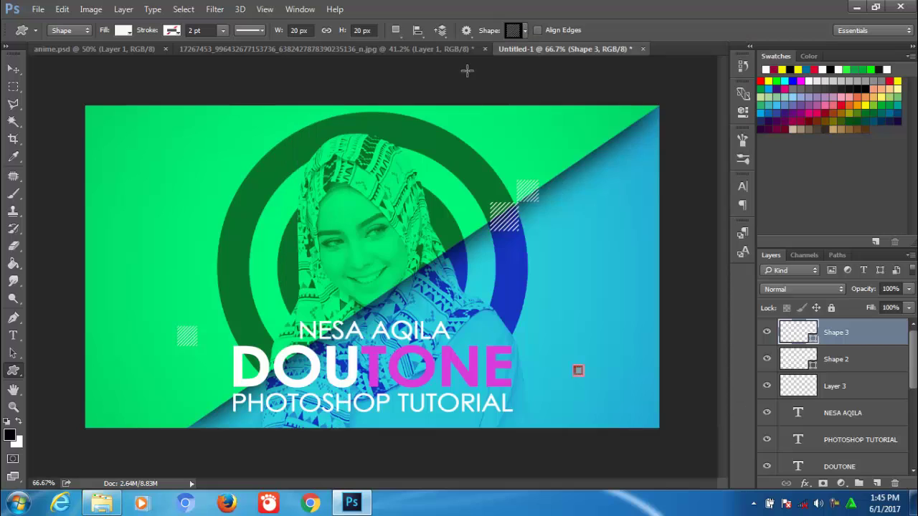
Load the default Shapes set, pick the filled circle, and select the Shape 2 layer.
{"action": "left_click", "coordinate": [525, 30]}
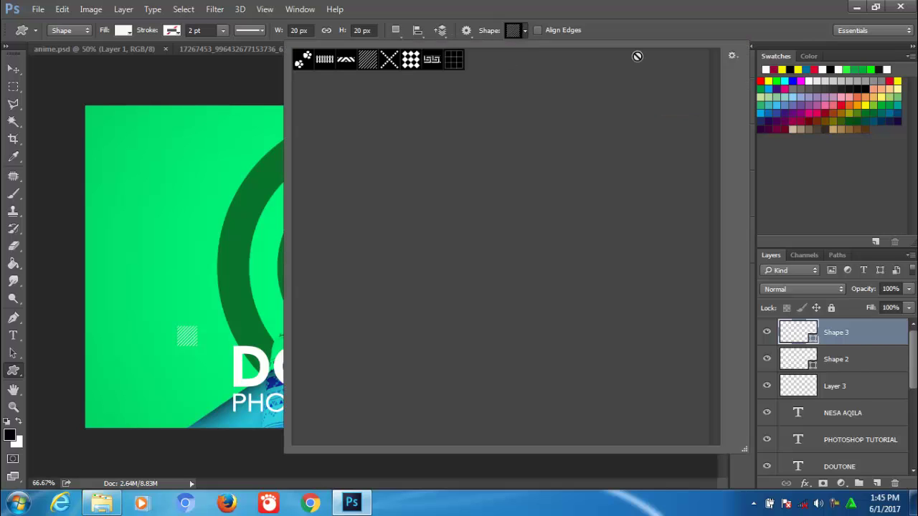
{"action": "left_click", "coordinate": [733, 56]}
{"action": "left_click", "coordinate": [766, 416]}
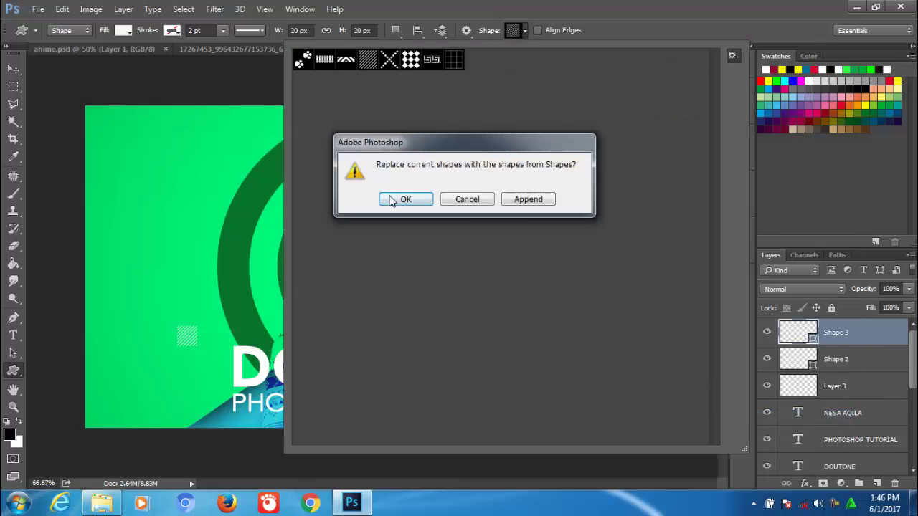
{"action": "left_click", "coordinate": [390, 199]}
{"action": "left_click", "coordinate": [561, 210]}
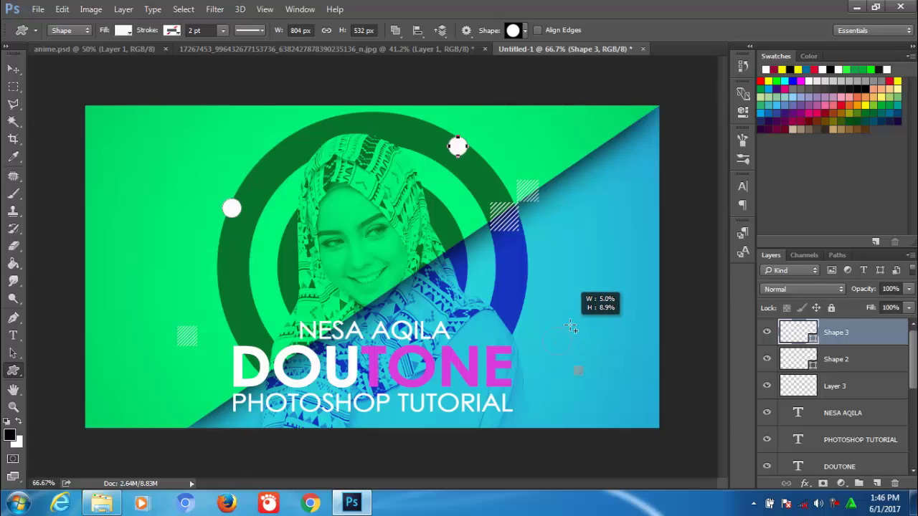
{"action": "left_click", "coordinate": [853, 359]}
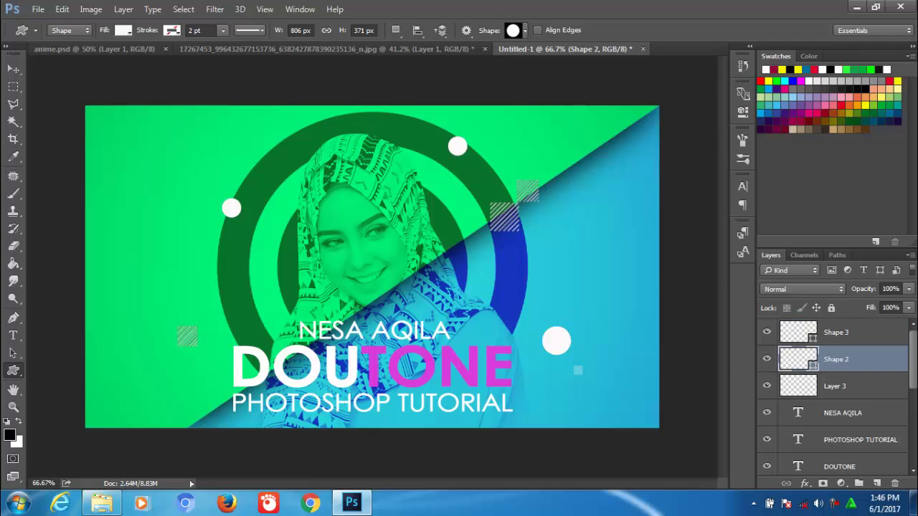